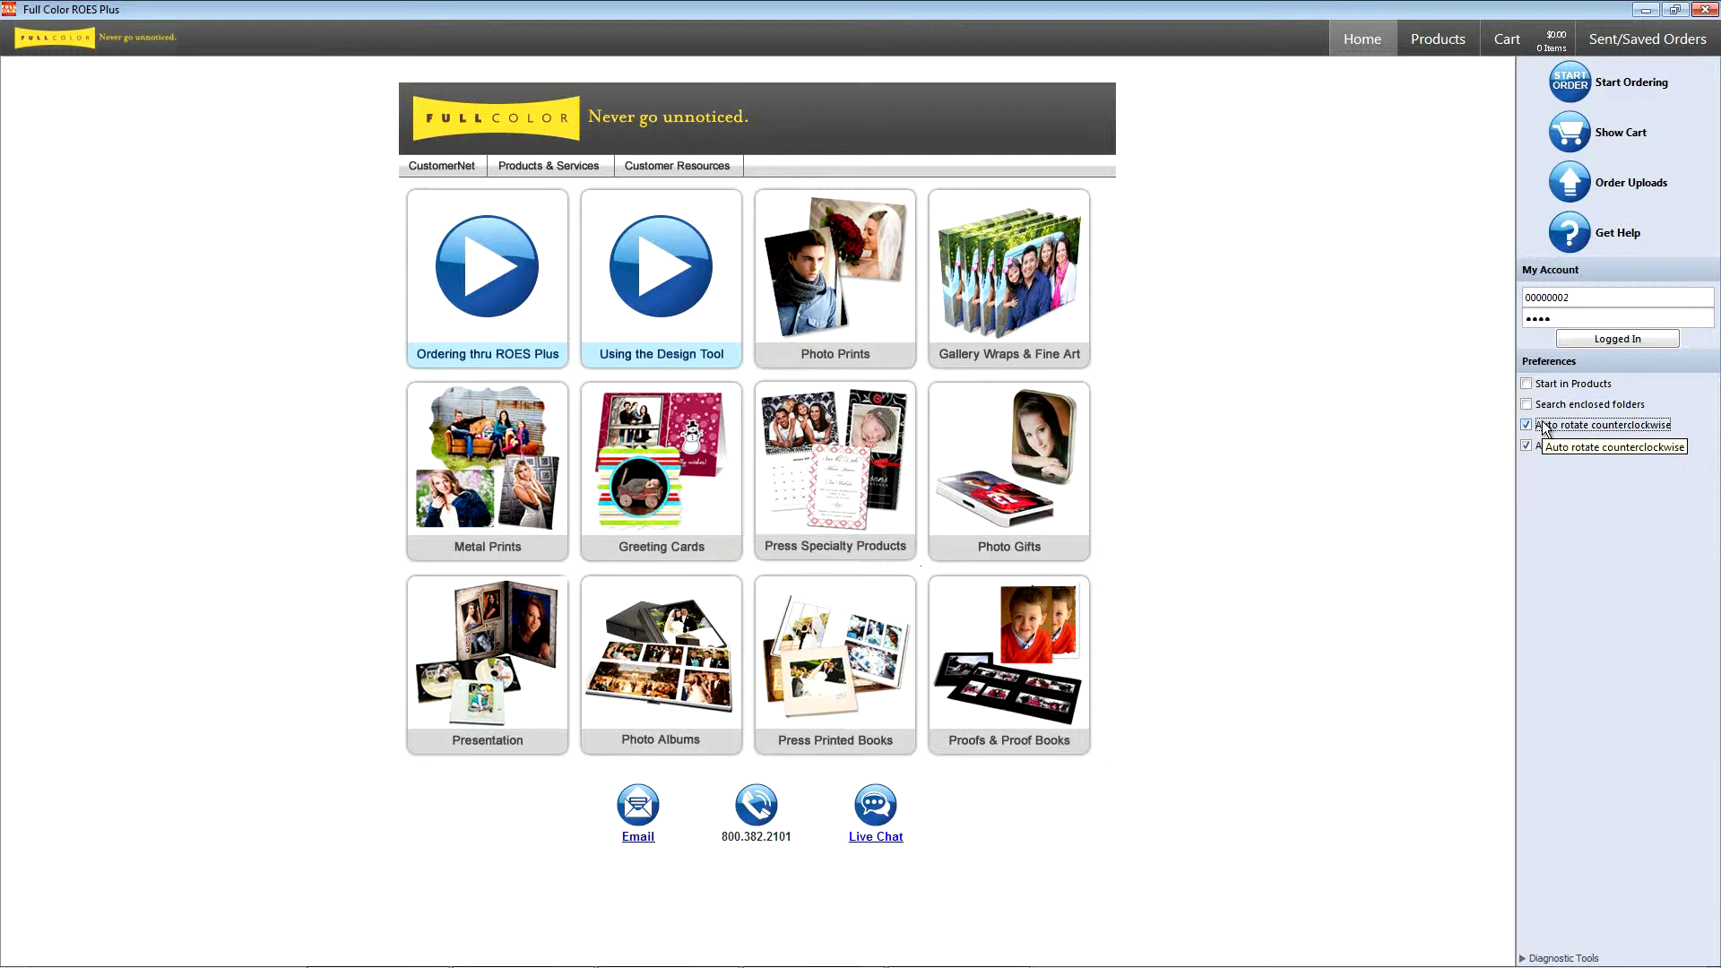
- Start a new order and switch the product catalog to Proof Catalog
{"action": "left_click", "coordinate": [1570, 82]}
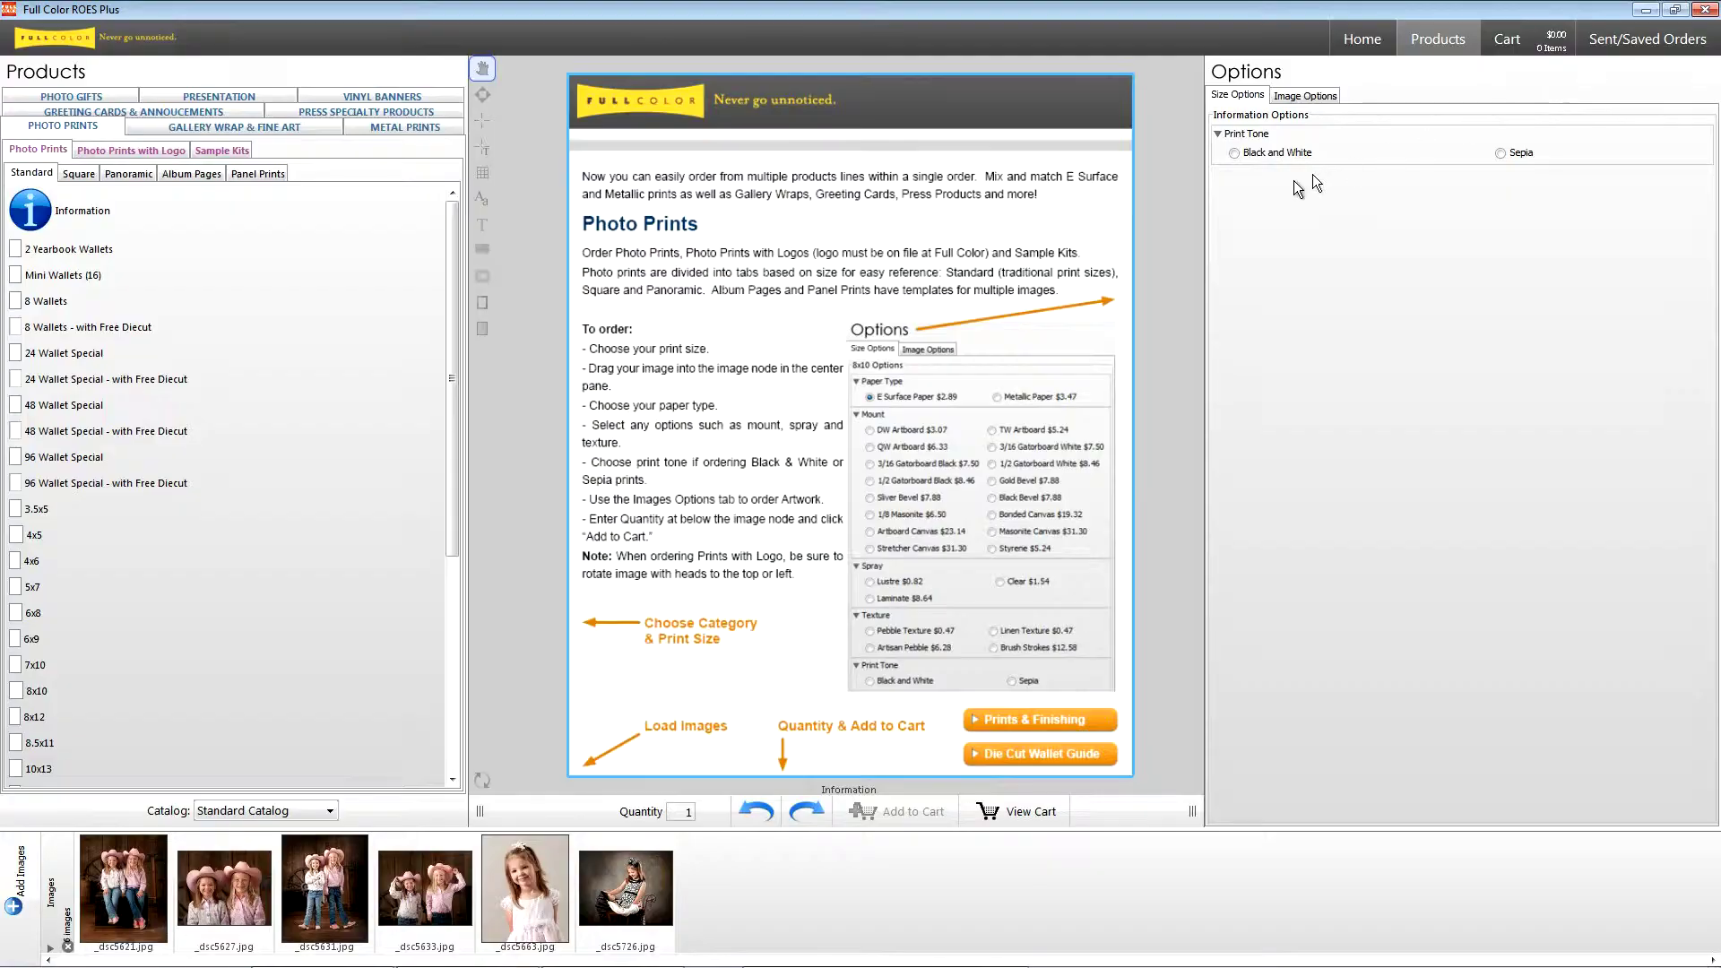
{"action": "left_click", "coordinate": [201, 812]}
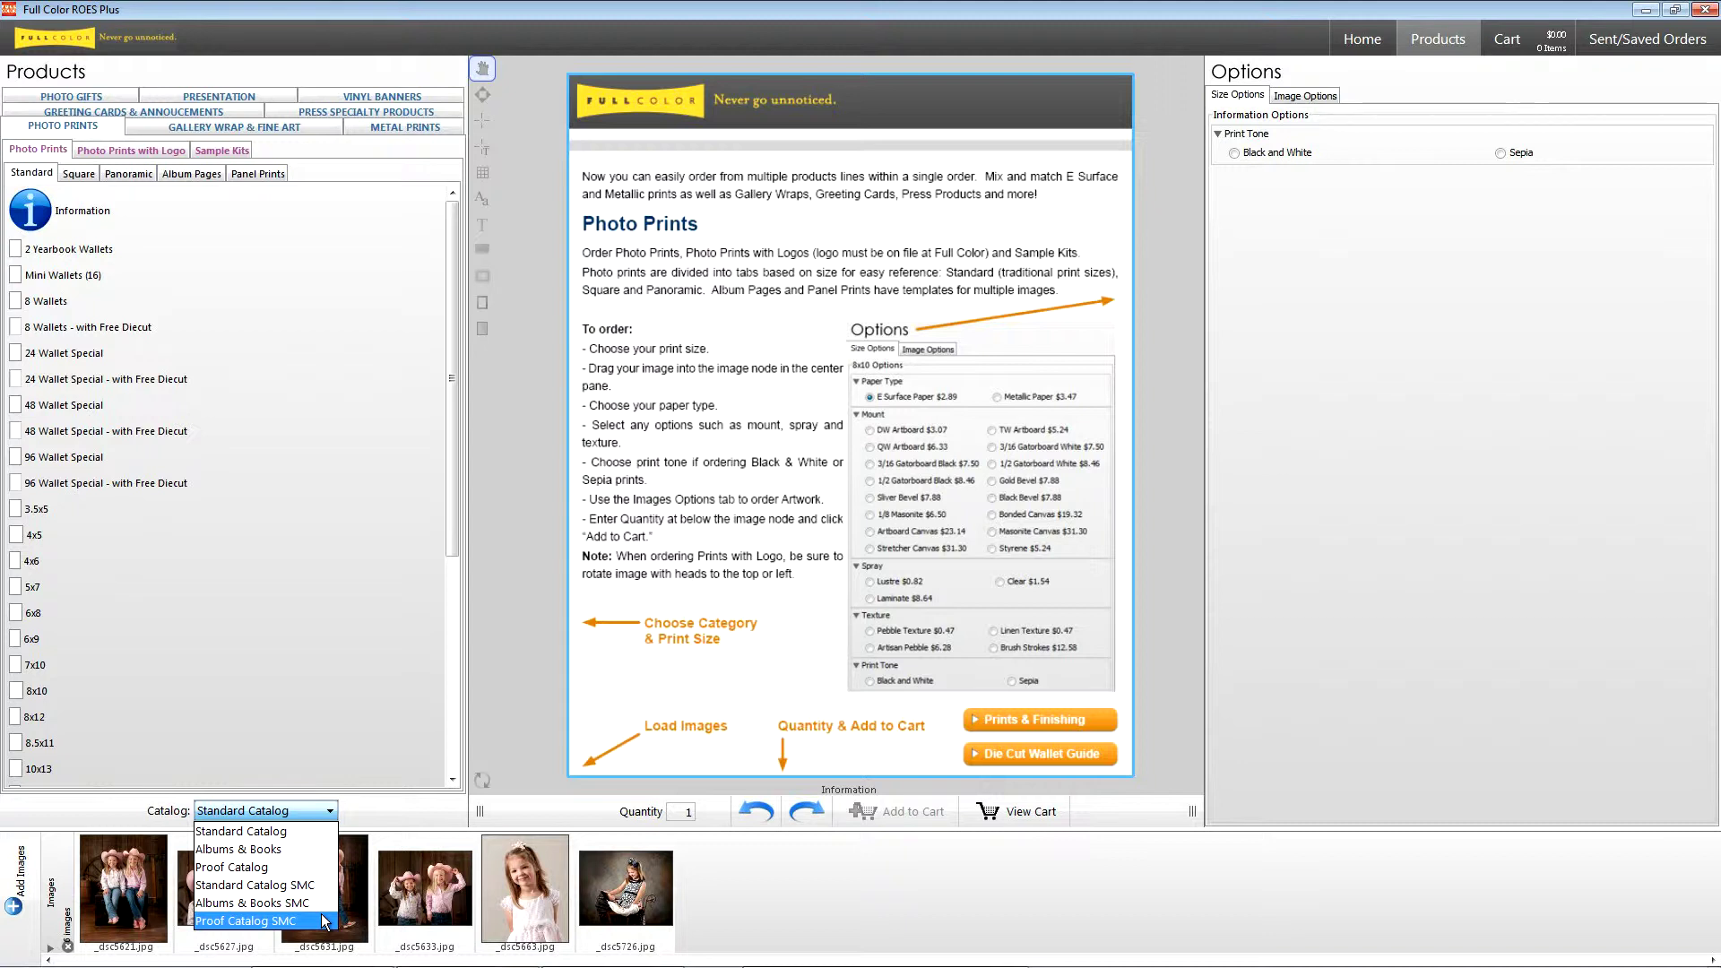
{"action": "left_click", "coordinate": [288, 867]}
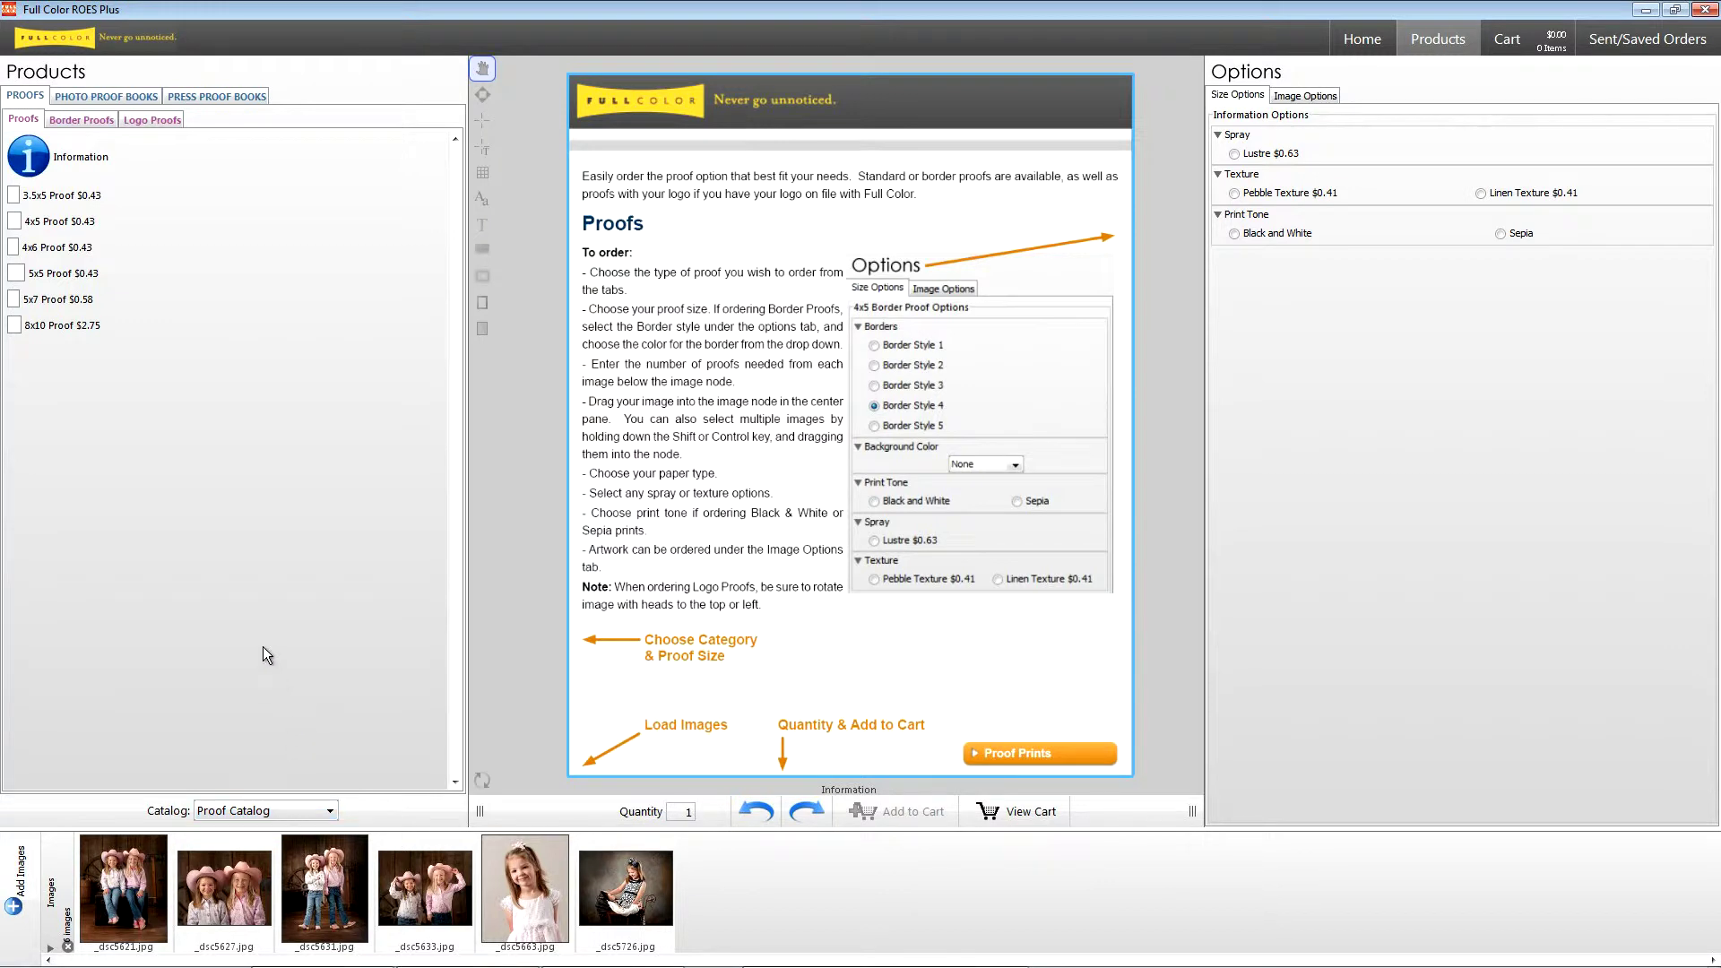
- Place the photo of the two girls in pink hats on a 4x6 Proof
{"action": "left_click", "coordinate": [50, 248]}
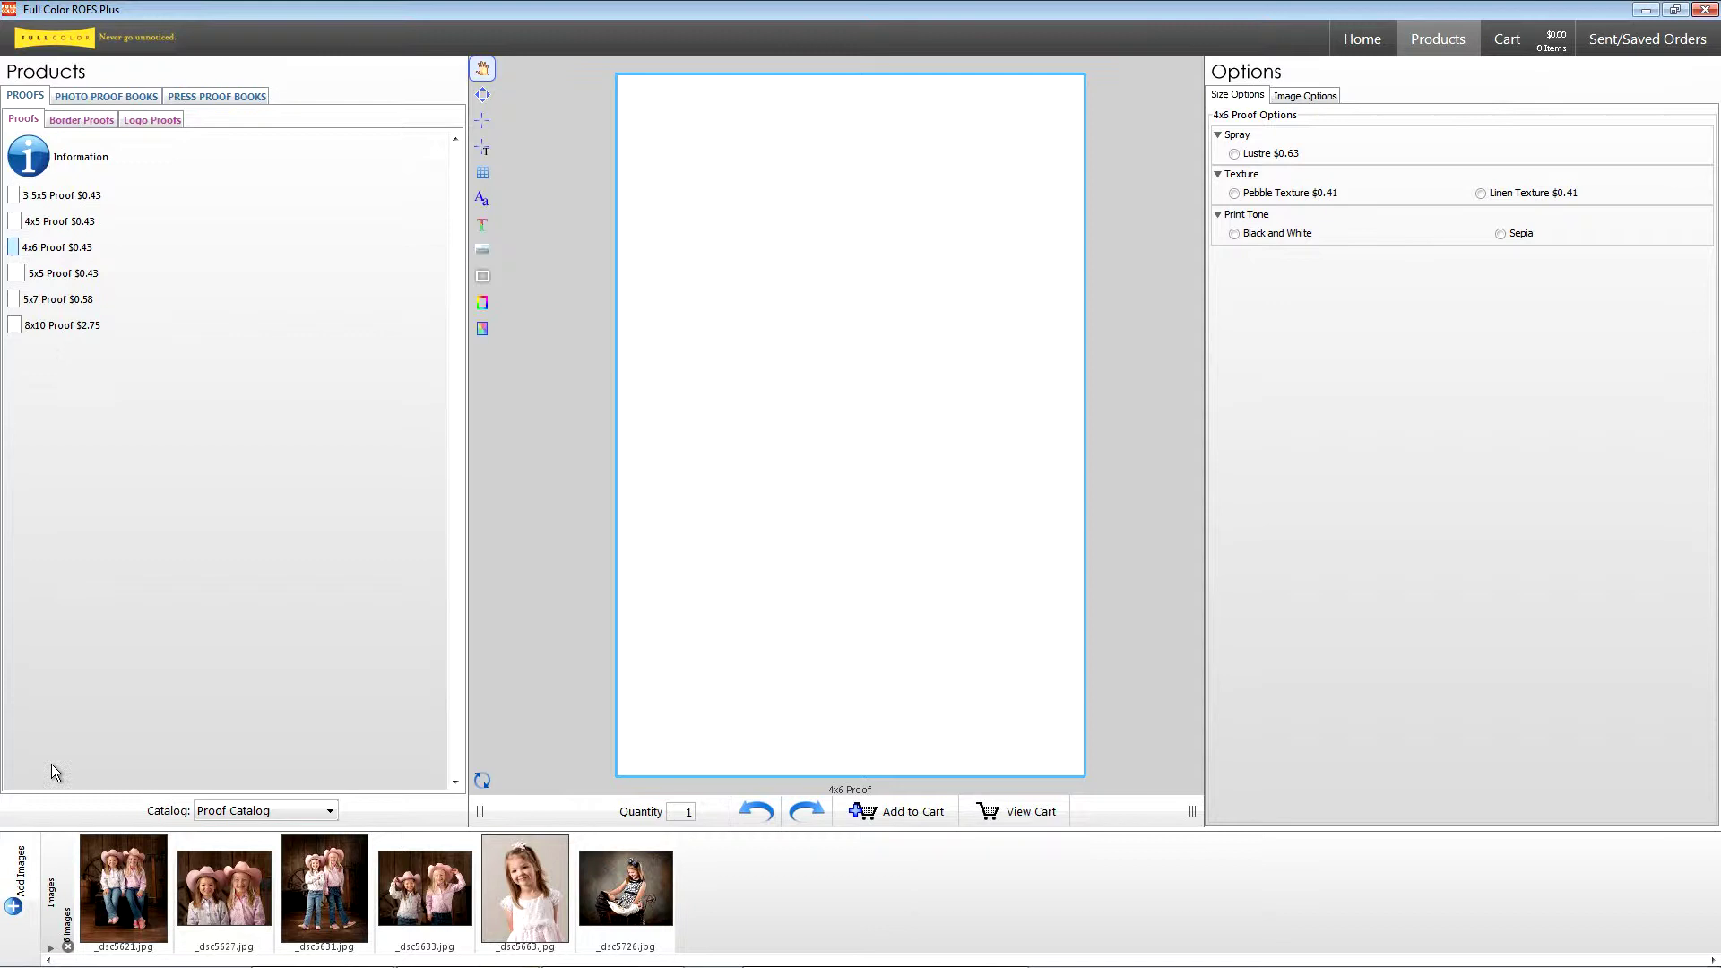
{"action": "left_click", "coordinate": [108, 910]}
{"action": "left_click_drag", "start_coordinate": [215, 863], "coordinate": [762, 556]}
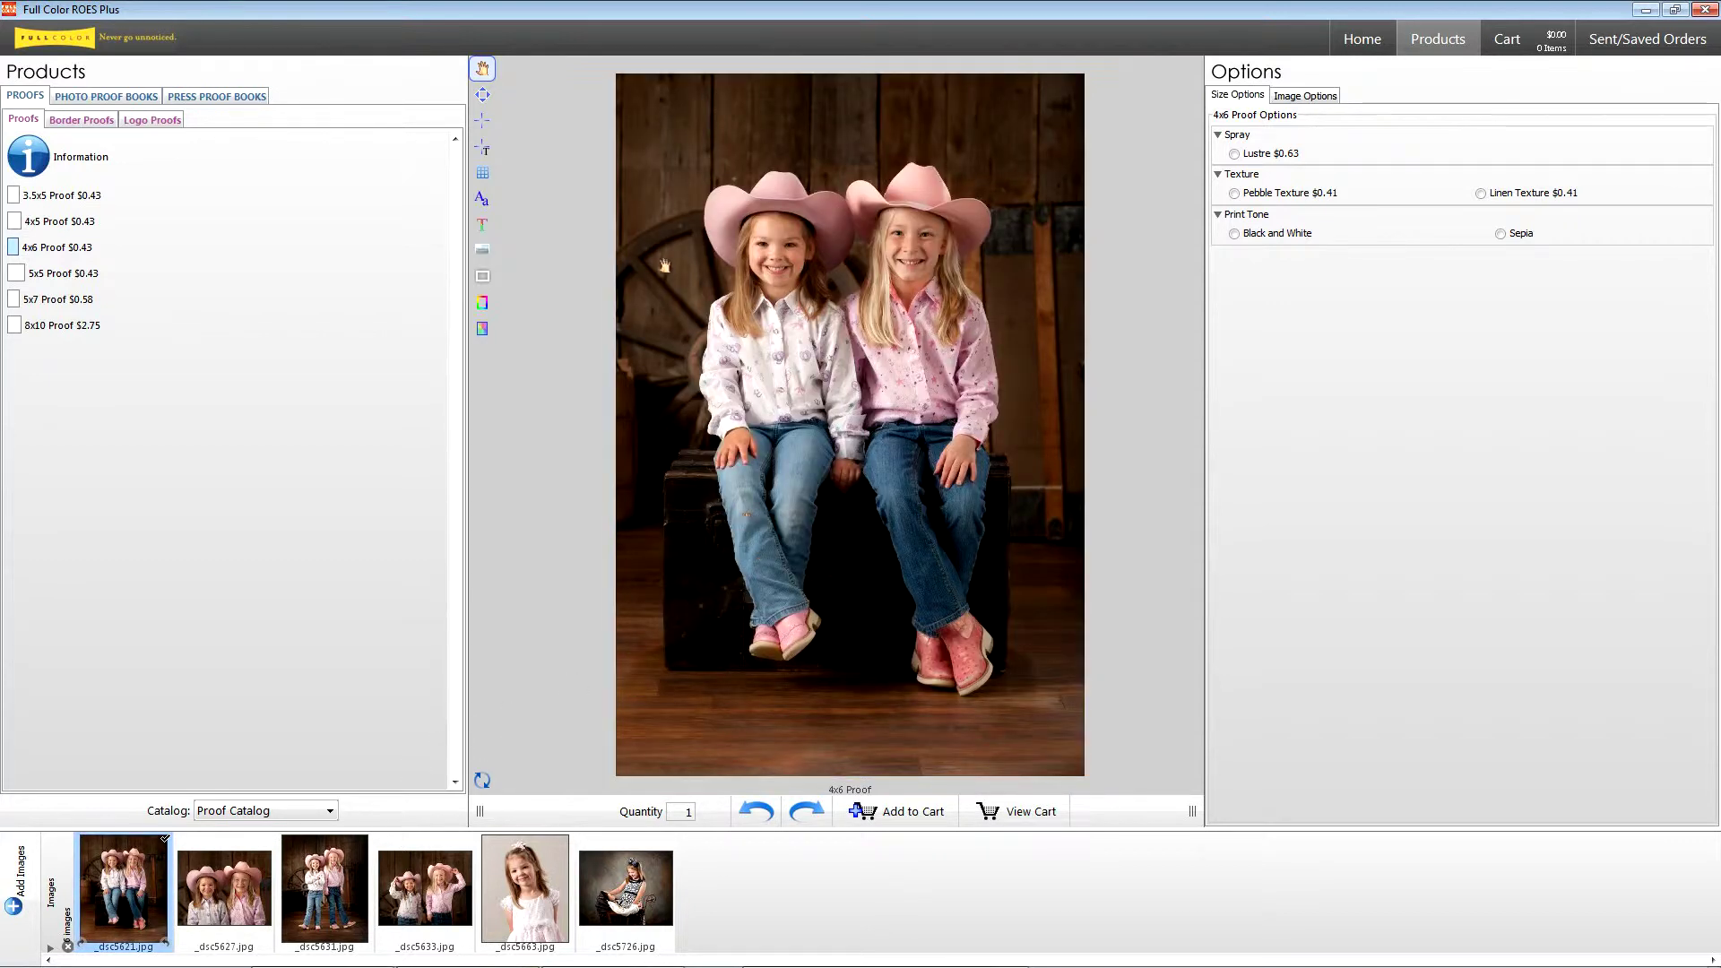
- Add a text box across the photo's middle containing the studio's name
{"action": "left_click", "coordinate": [484, 147]}
{"action": "mouse_move", "coordinate": [672, 328]}
{"action": "left_mouse_down"}
{"action": "mouse_move", "coordinate": [874, 408]}
{"action": "mouse_move", "coordinate": [1026, 408]}
{"action": "mouse_move", "coordinate": [1033, 392]}
{"action": "left_mouse_up"}
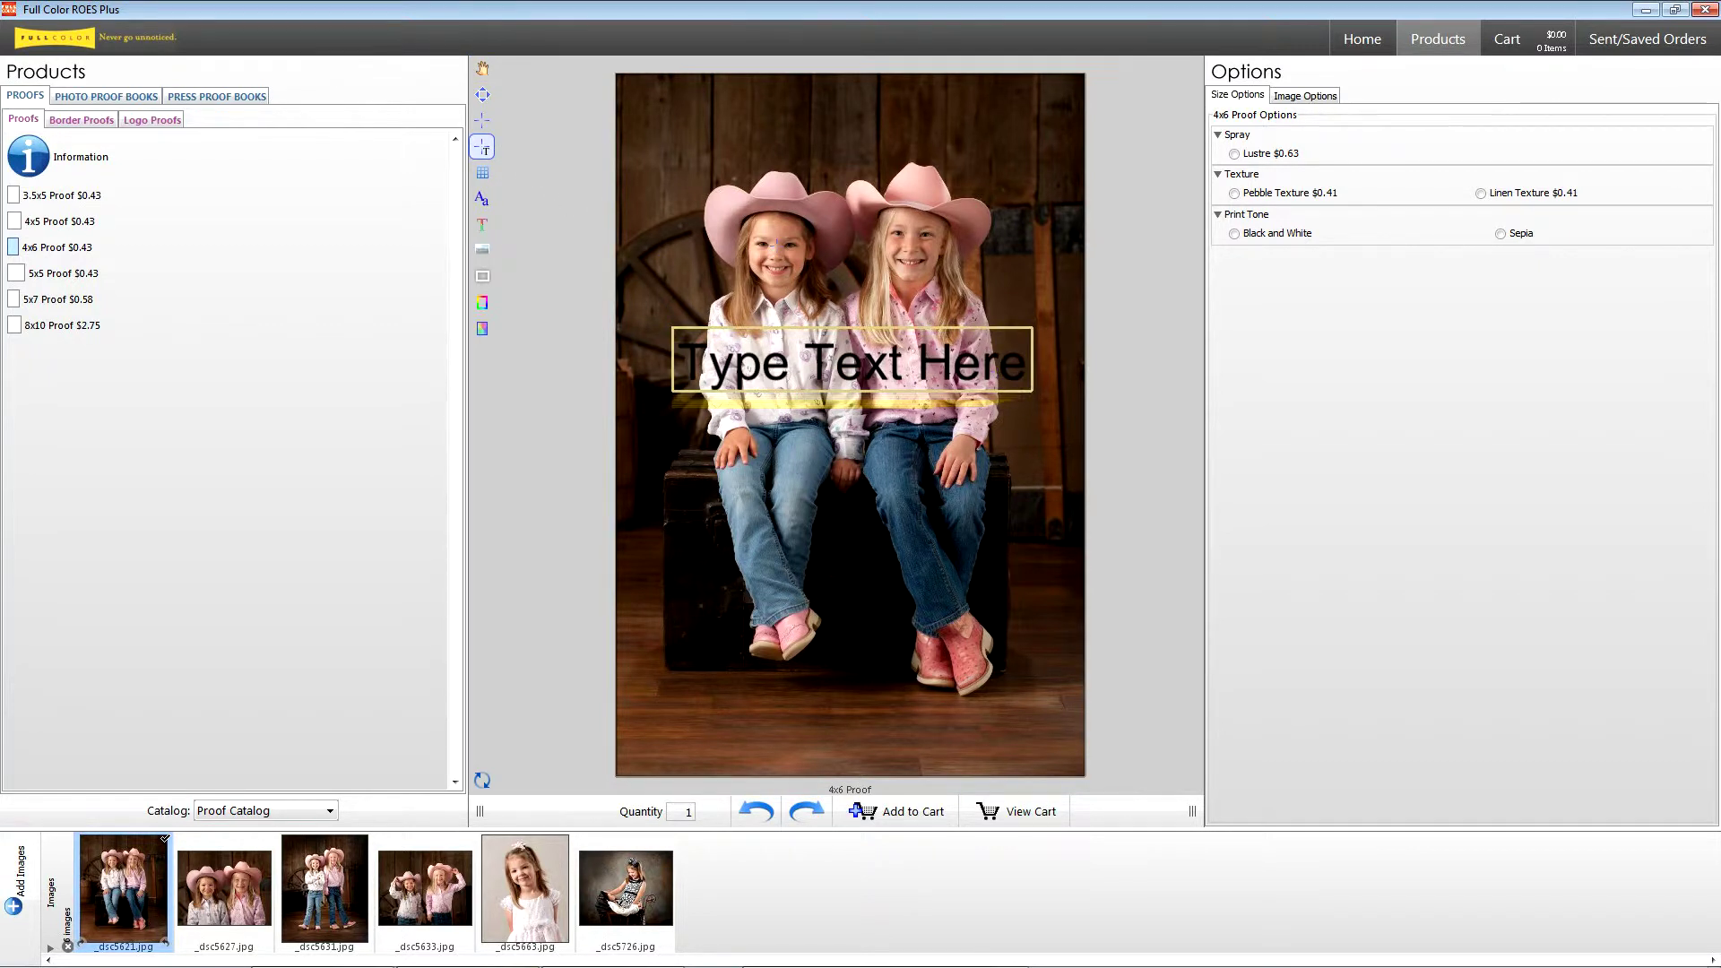
{"action": "left_click", "coordinate": [483, 68]}
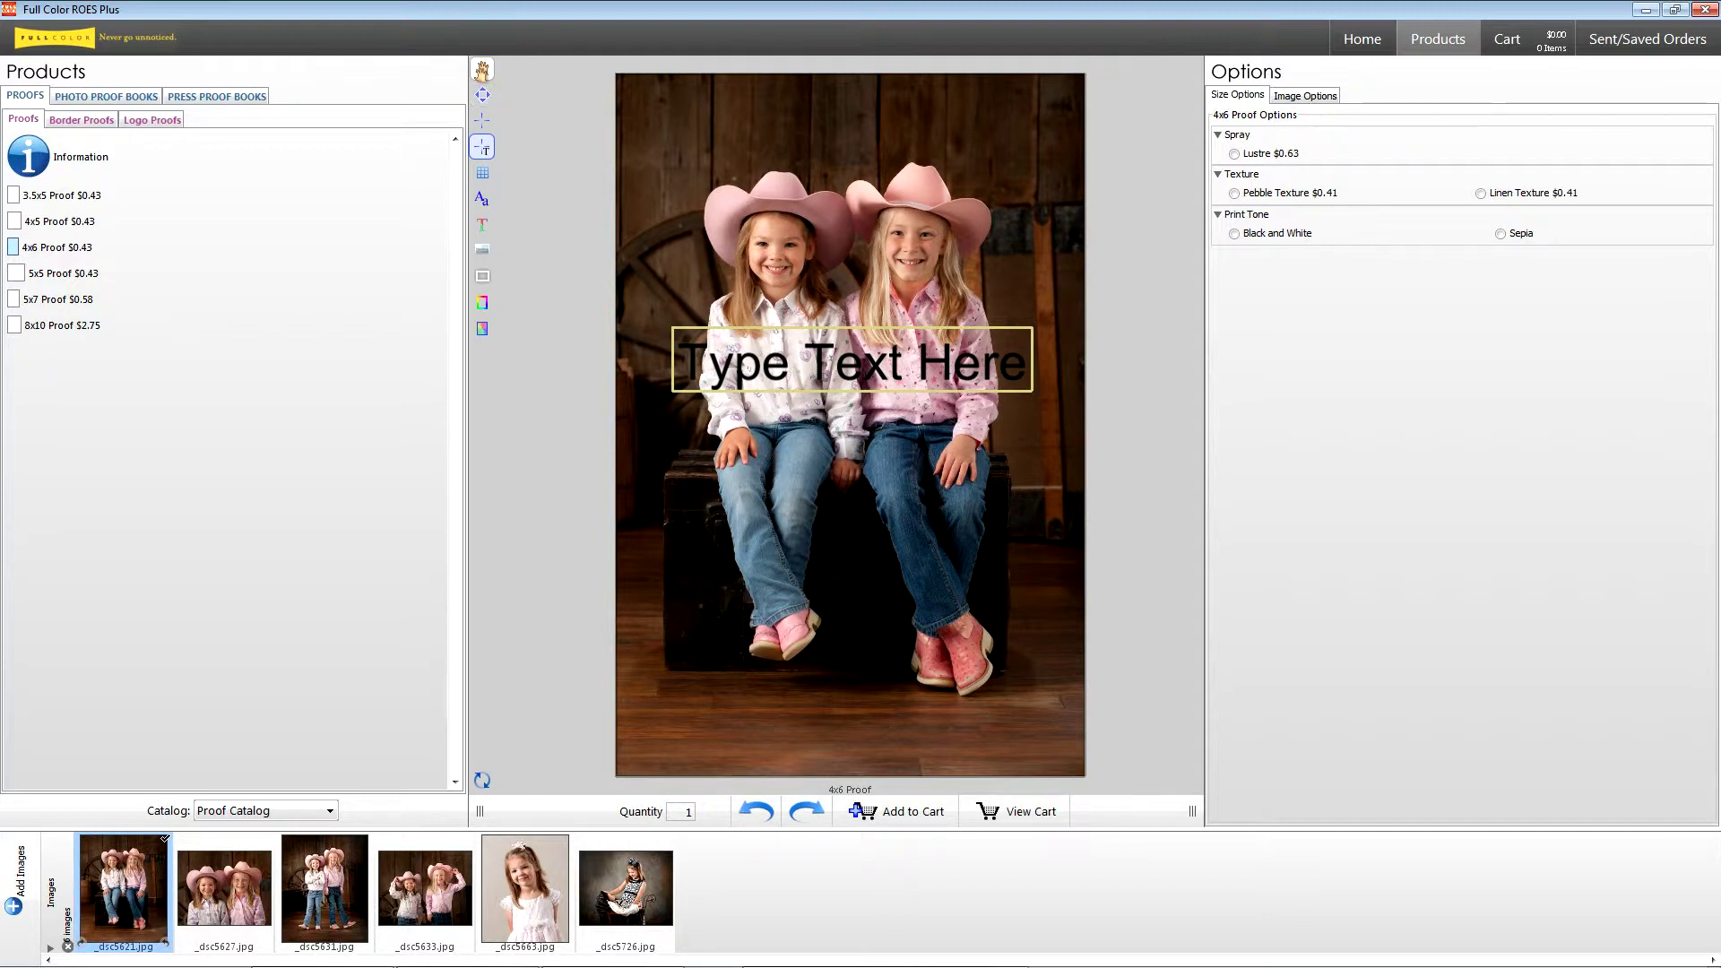
{"action": "left_click", "coordinate": [843, 358]}
{"action": "key", "text": "BackSpace"}
{"action": "type", "text": "Kaye "}
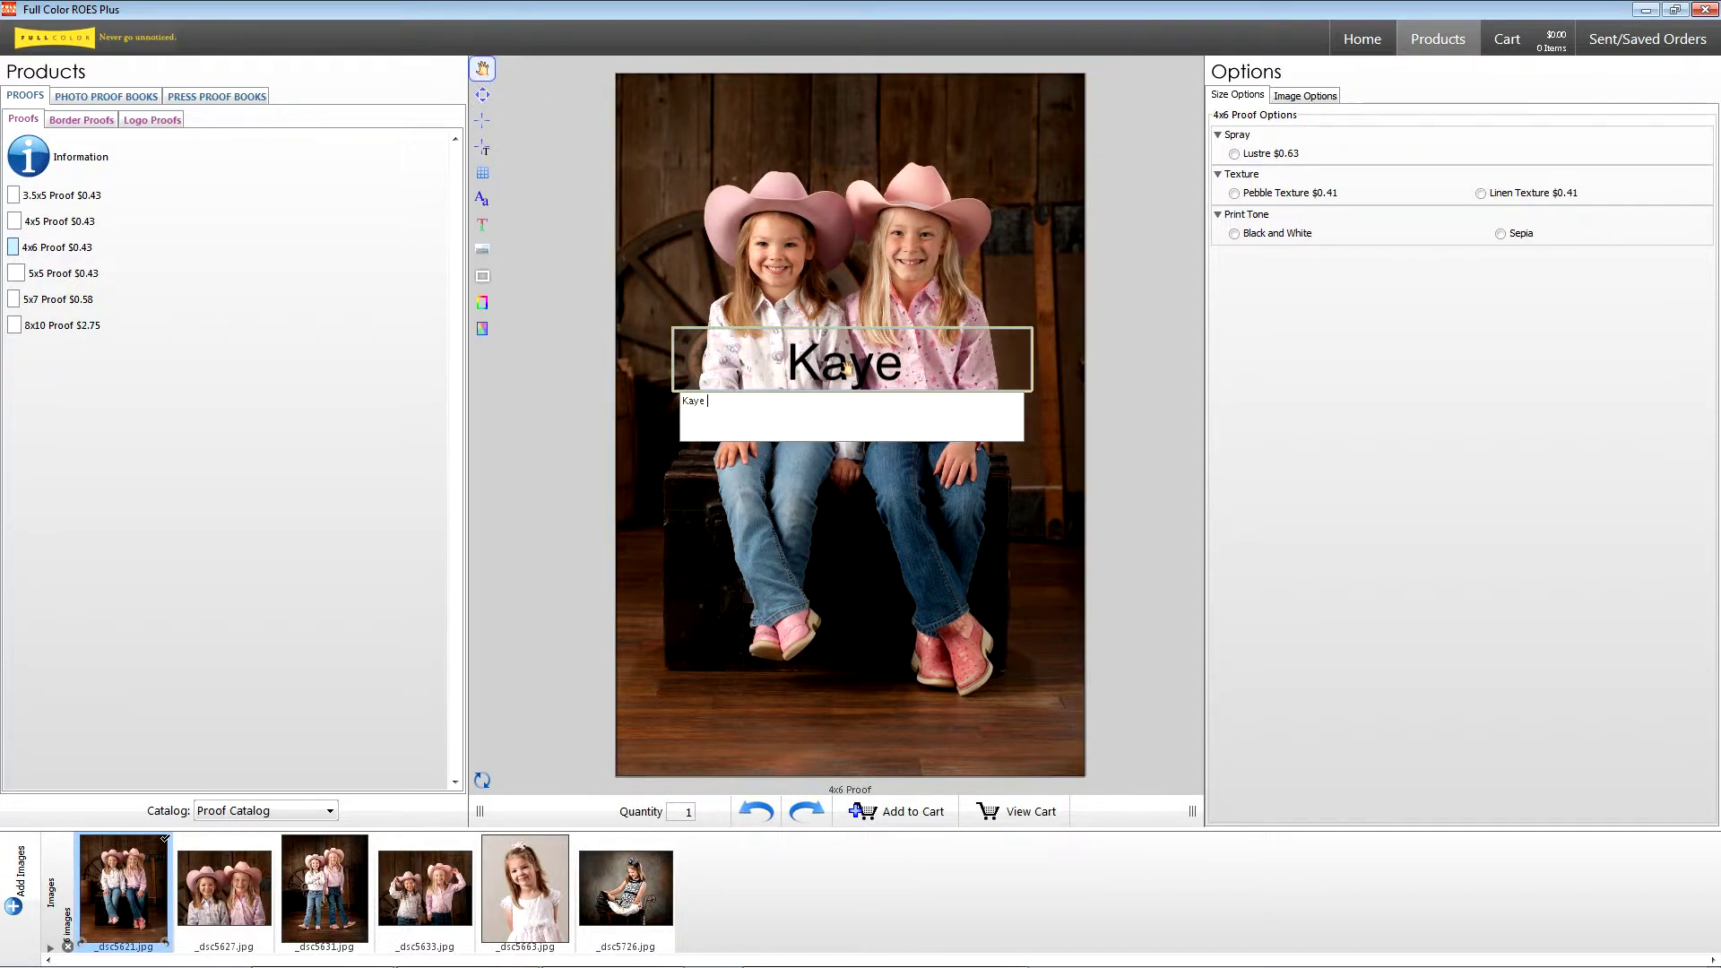
{"action": "type", "text": "Lane Photography"}
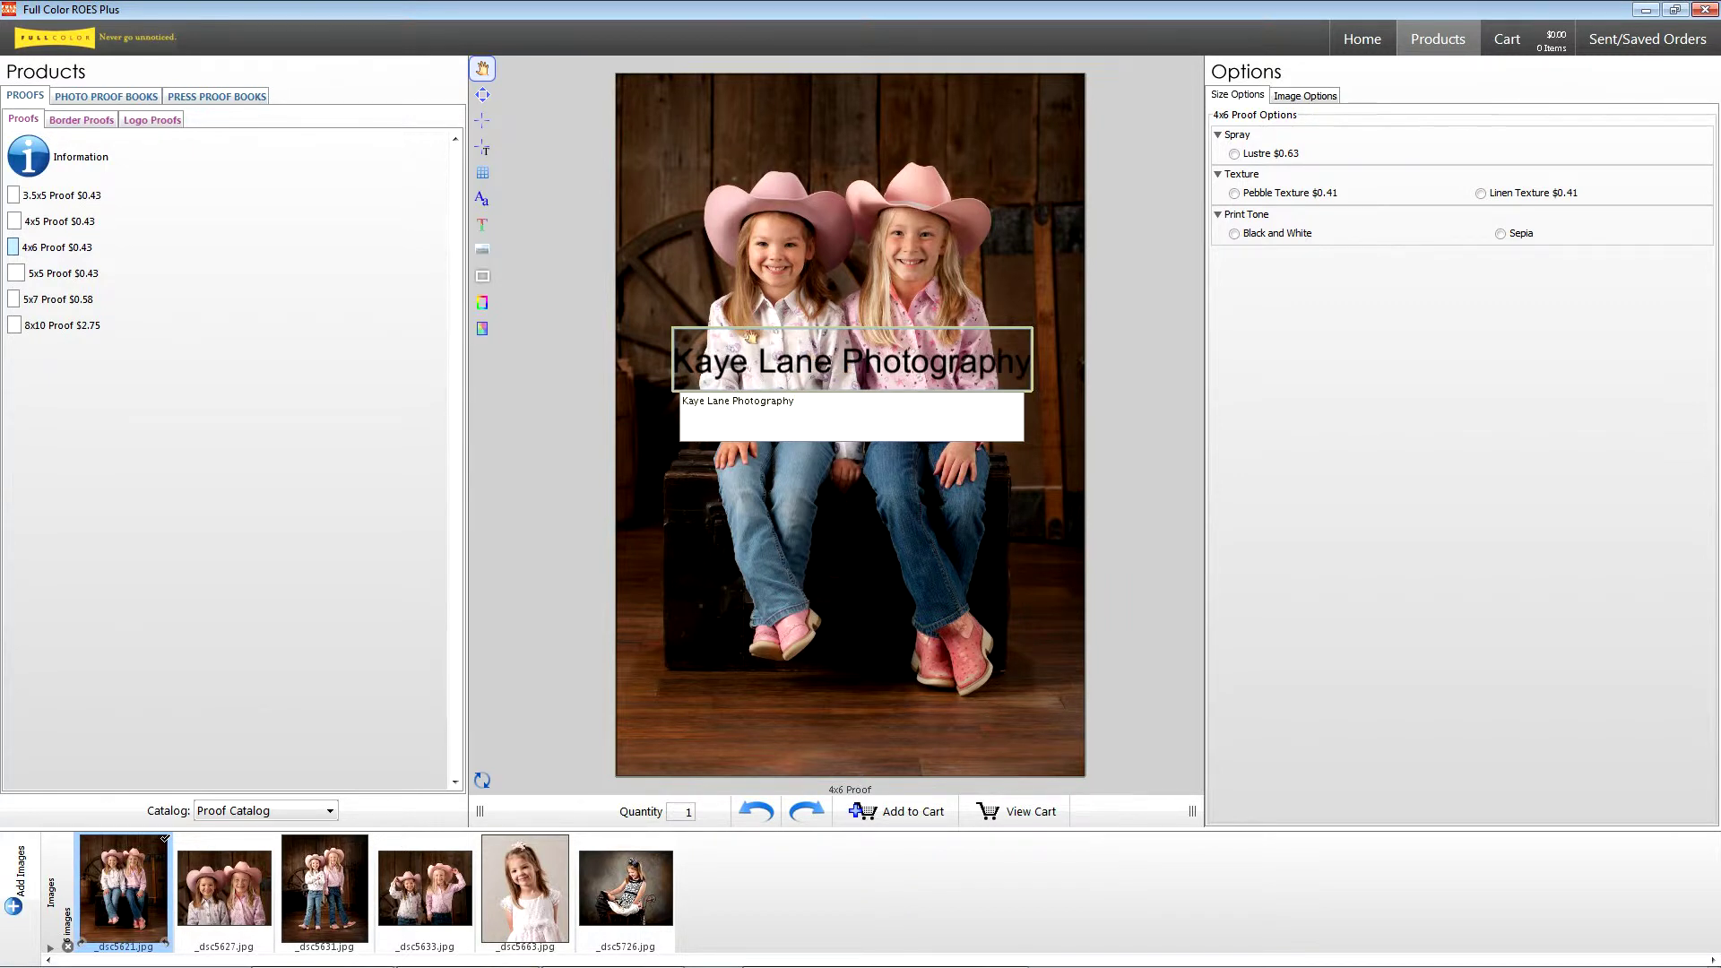
- Make the studio-name text white with opacity lowered to about 0.8
{"action": "left_click", "coordinate": [483, 225]}
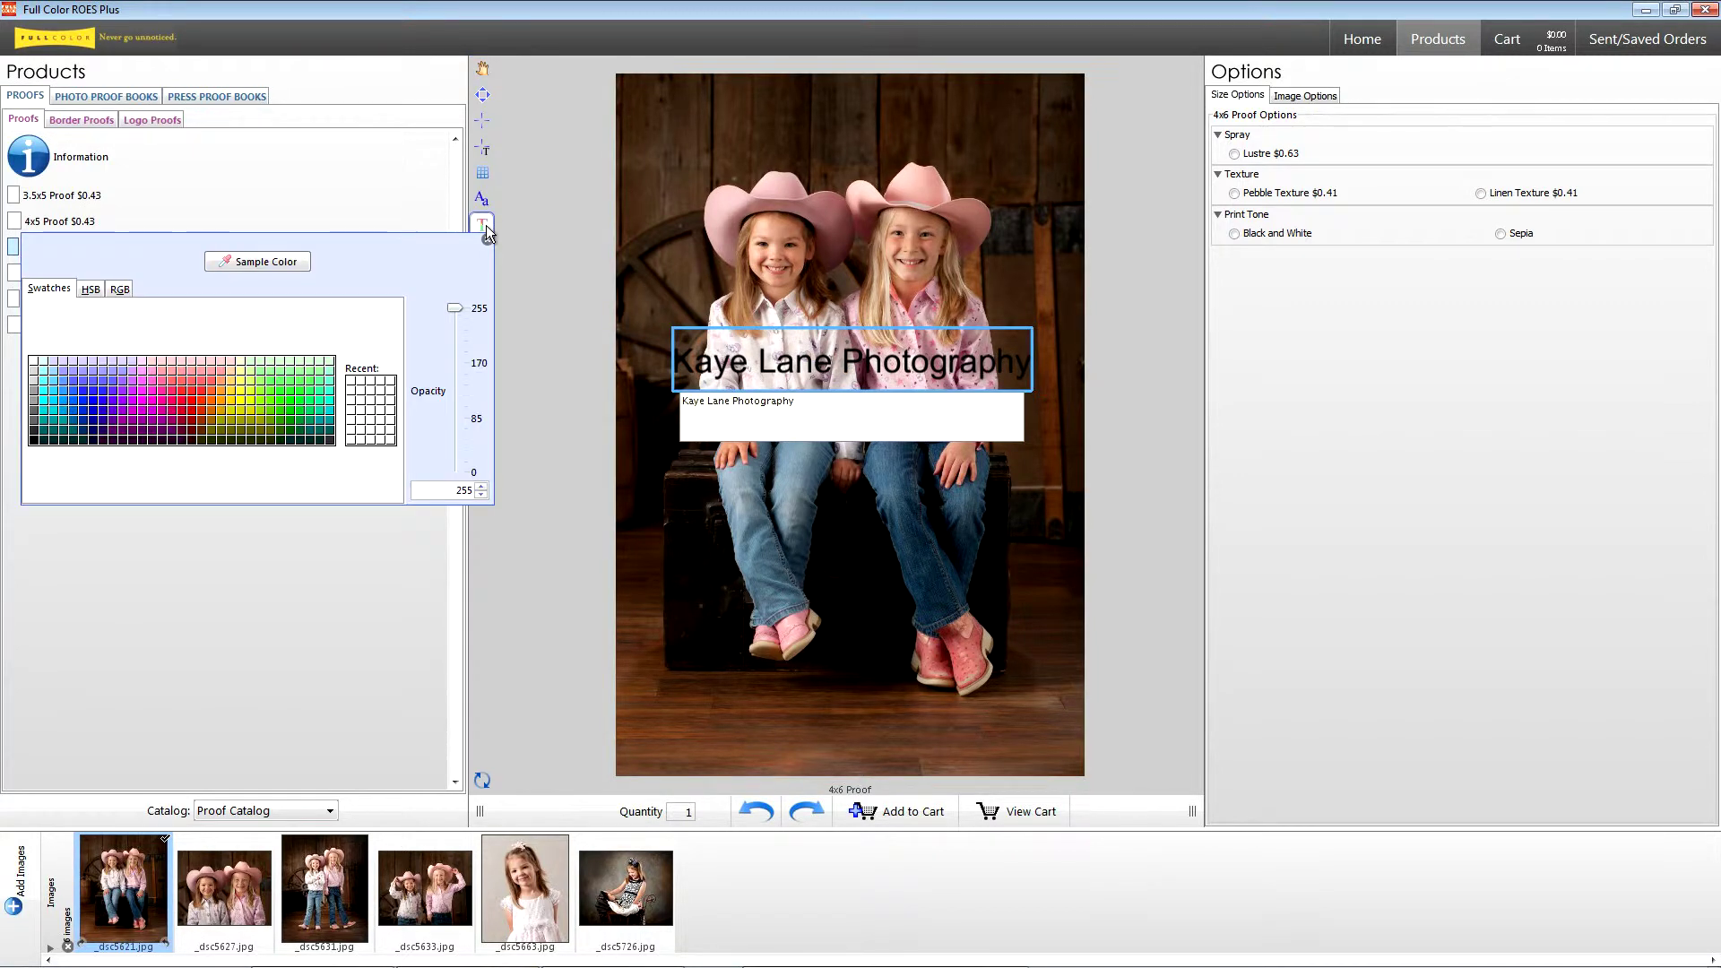
{"action": "left_click", "coordinate": [33, 363]}
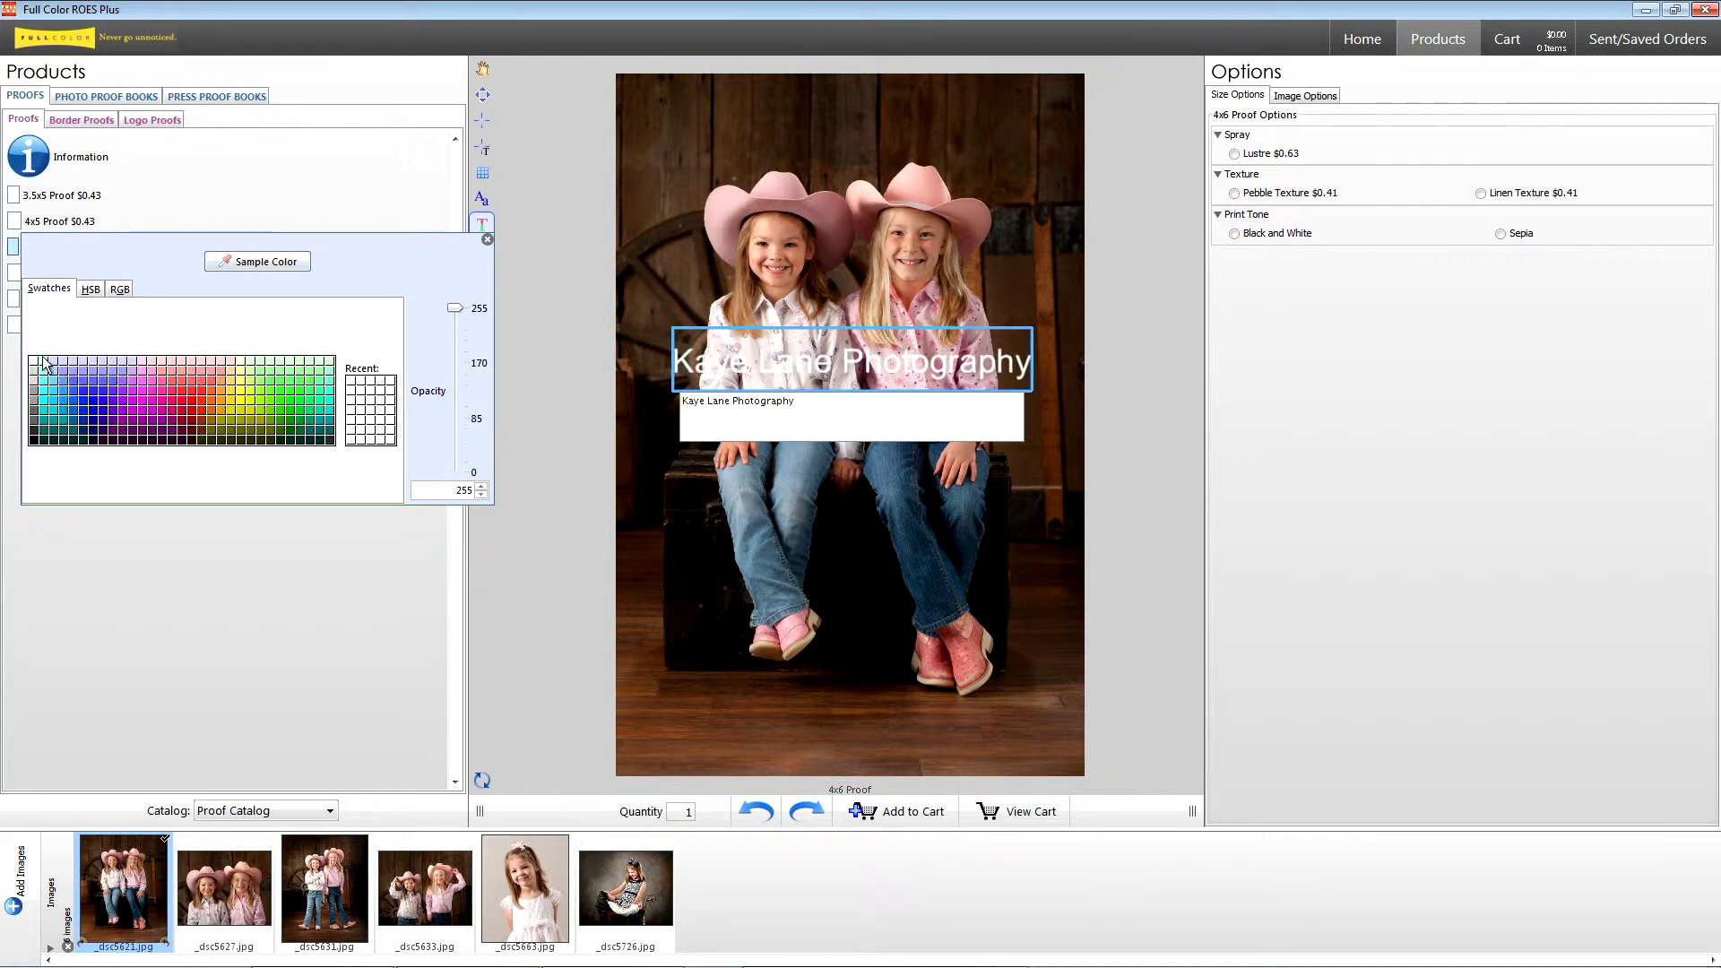
{"action": "left_click", "coordinate": [488, 240]}
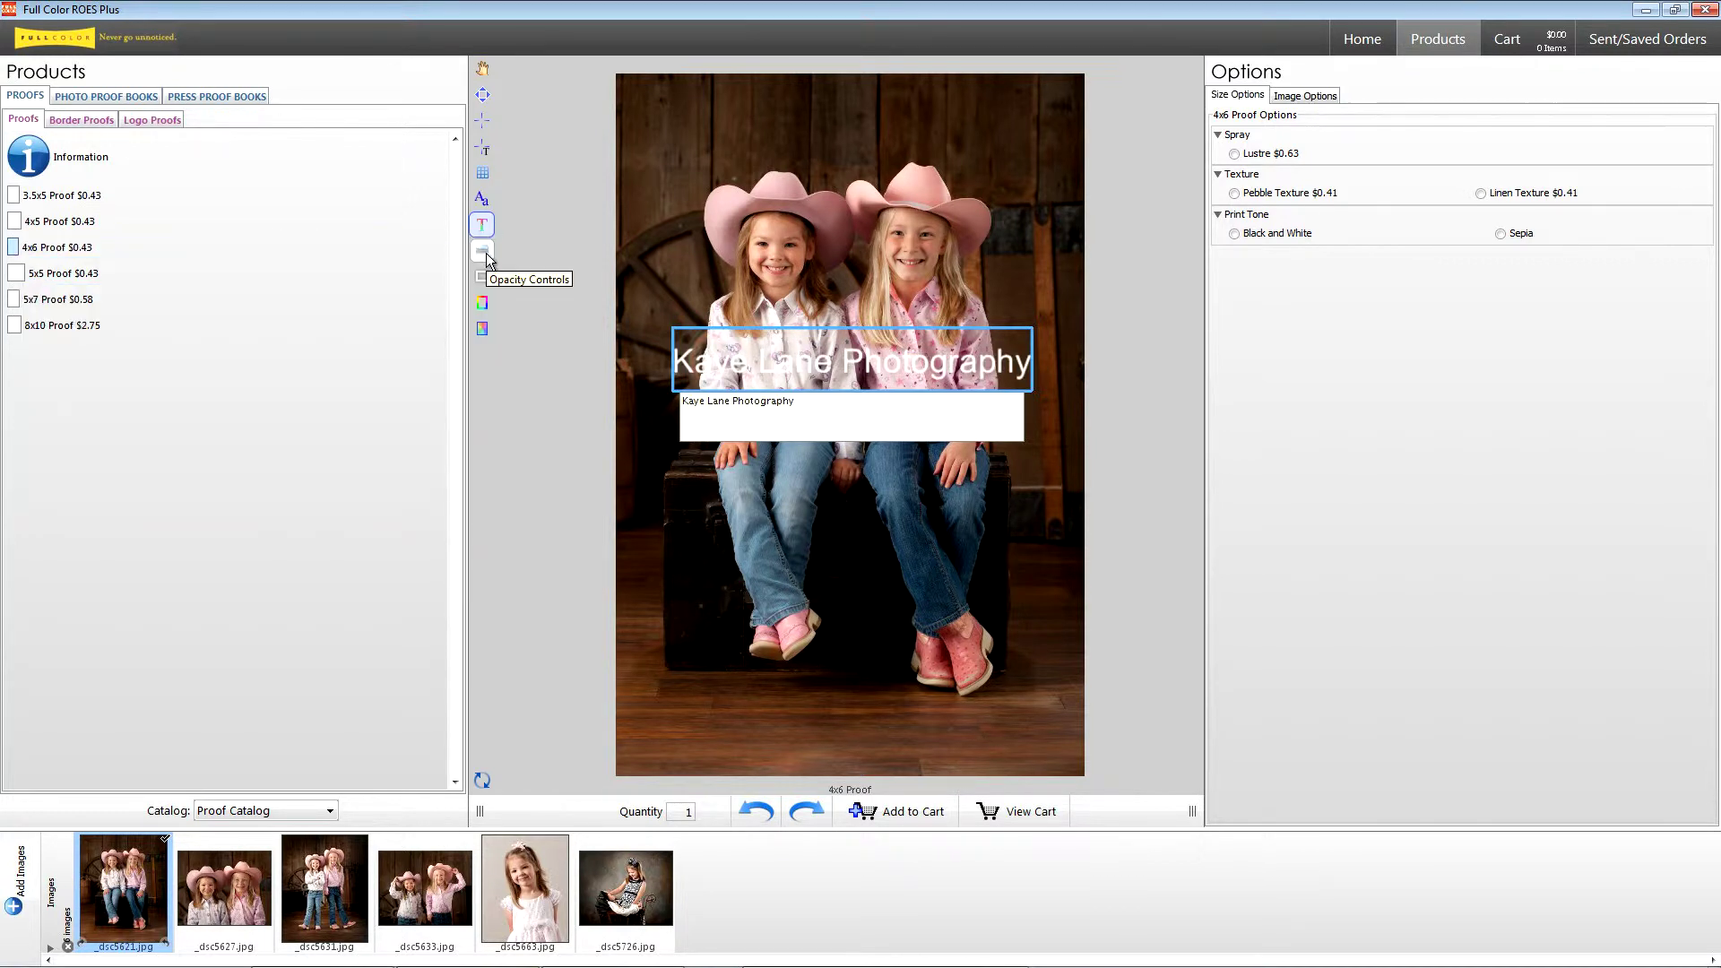
{"action": "left_click", "coordinate": [491, 251]}
{"action": "left_click_drag", "start_coordinate": [486, 294], "coordinate": [444, 301]}
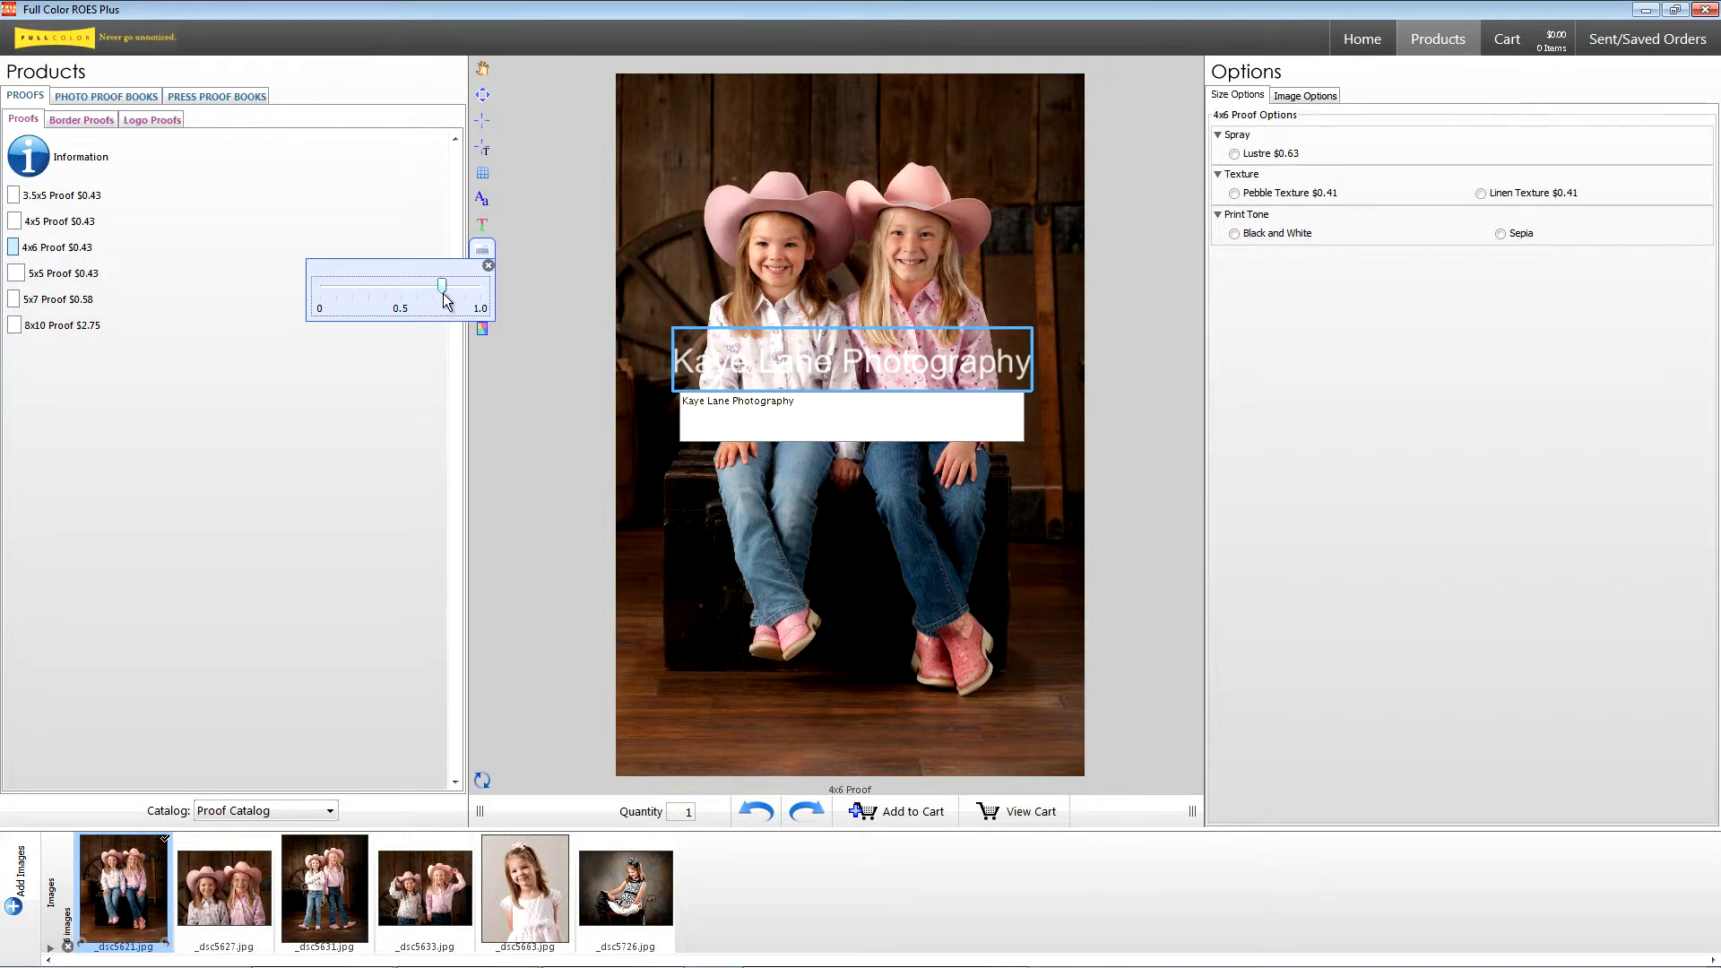
{"action": "left_click", "coordinate": [487, 265]}
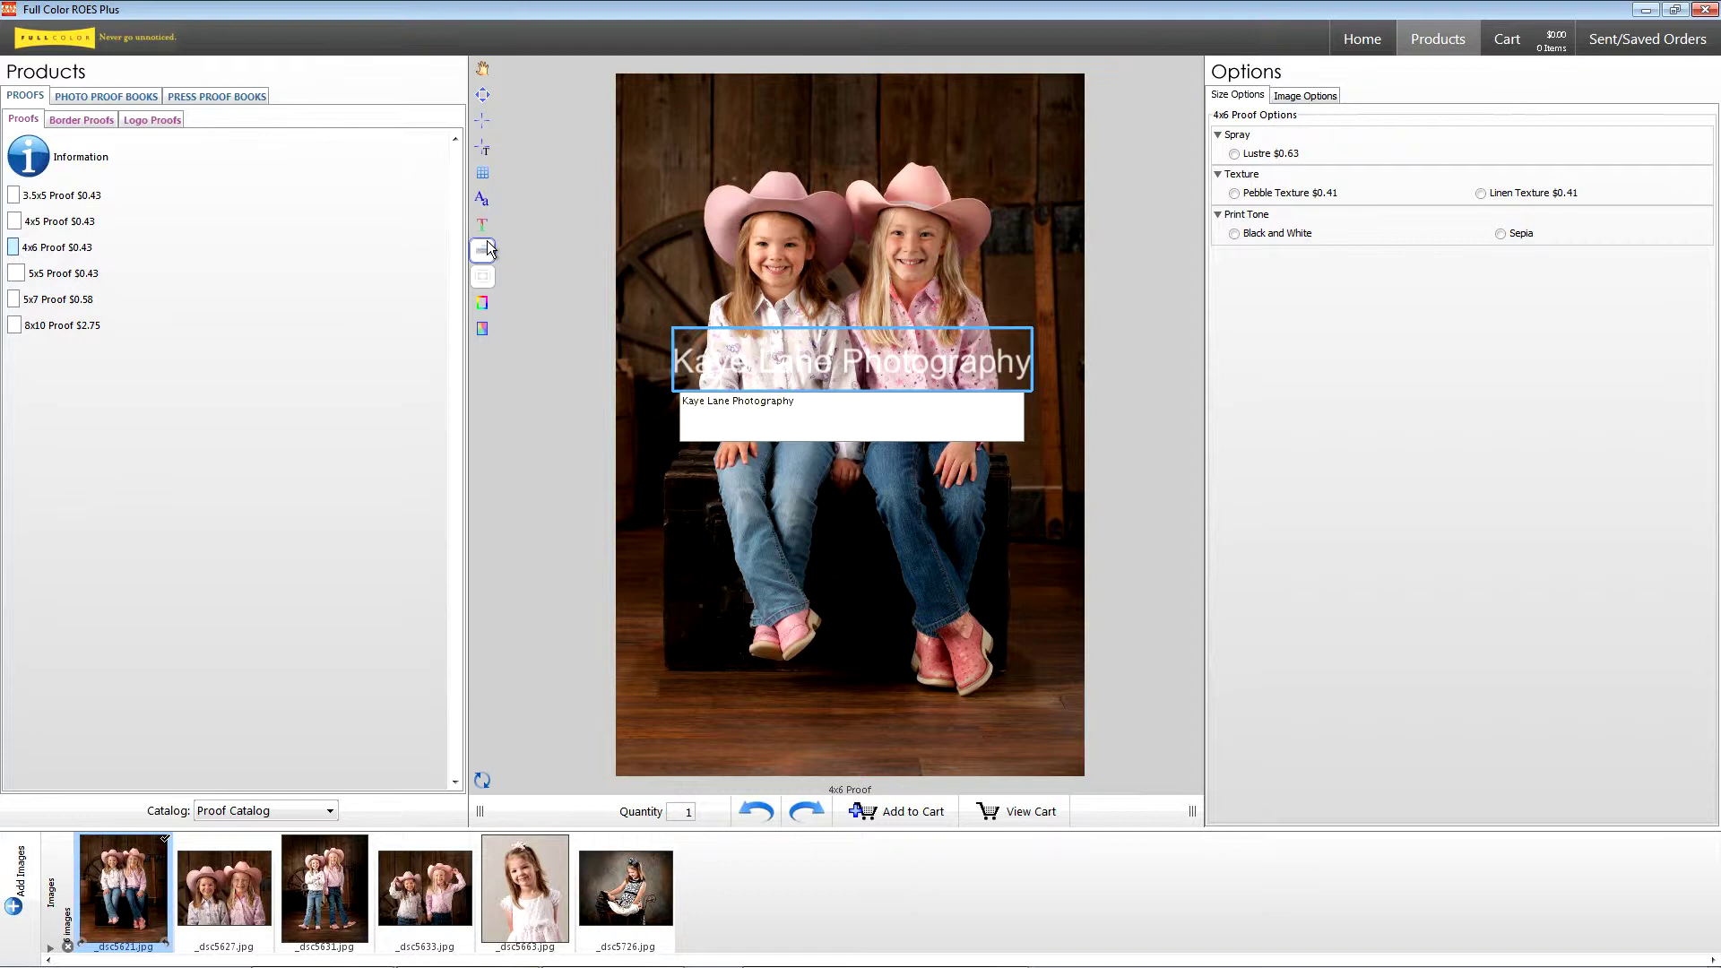
- Rotate the studio-name text to run diagonally from lower left to upper right
{"action": "left_click", "coordinate": [484, 102]}
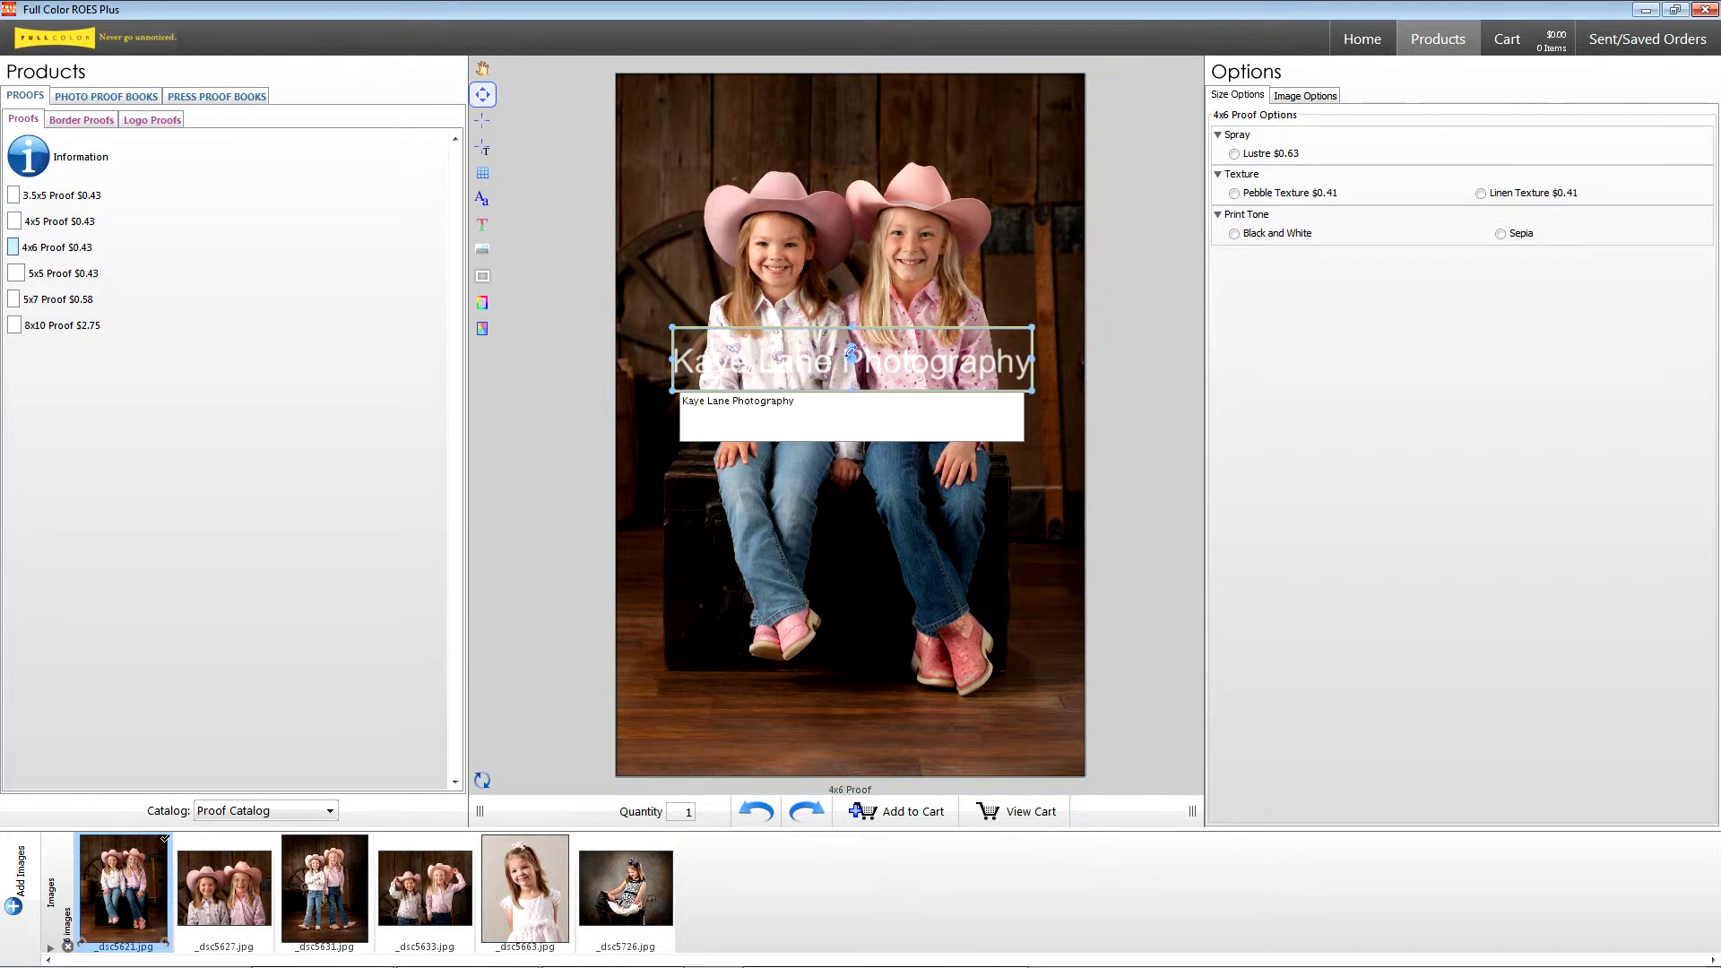
{"action": "left_click_drag", "start_coordinate": [852, 351], "coordinate": [859, 417]}
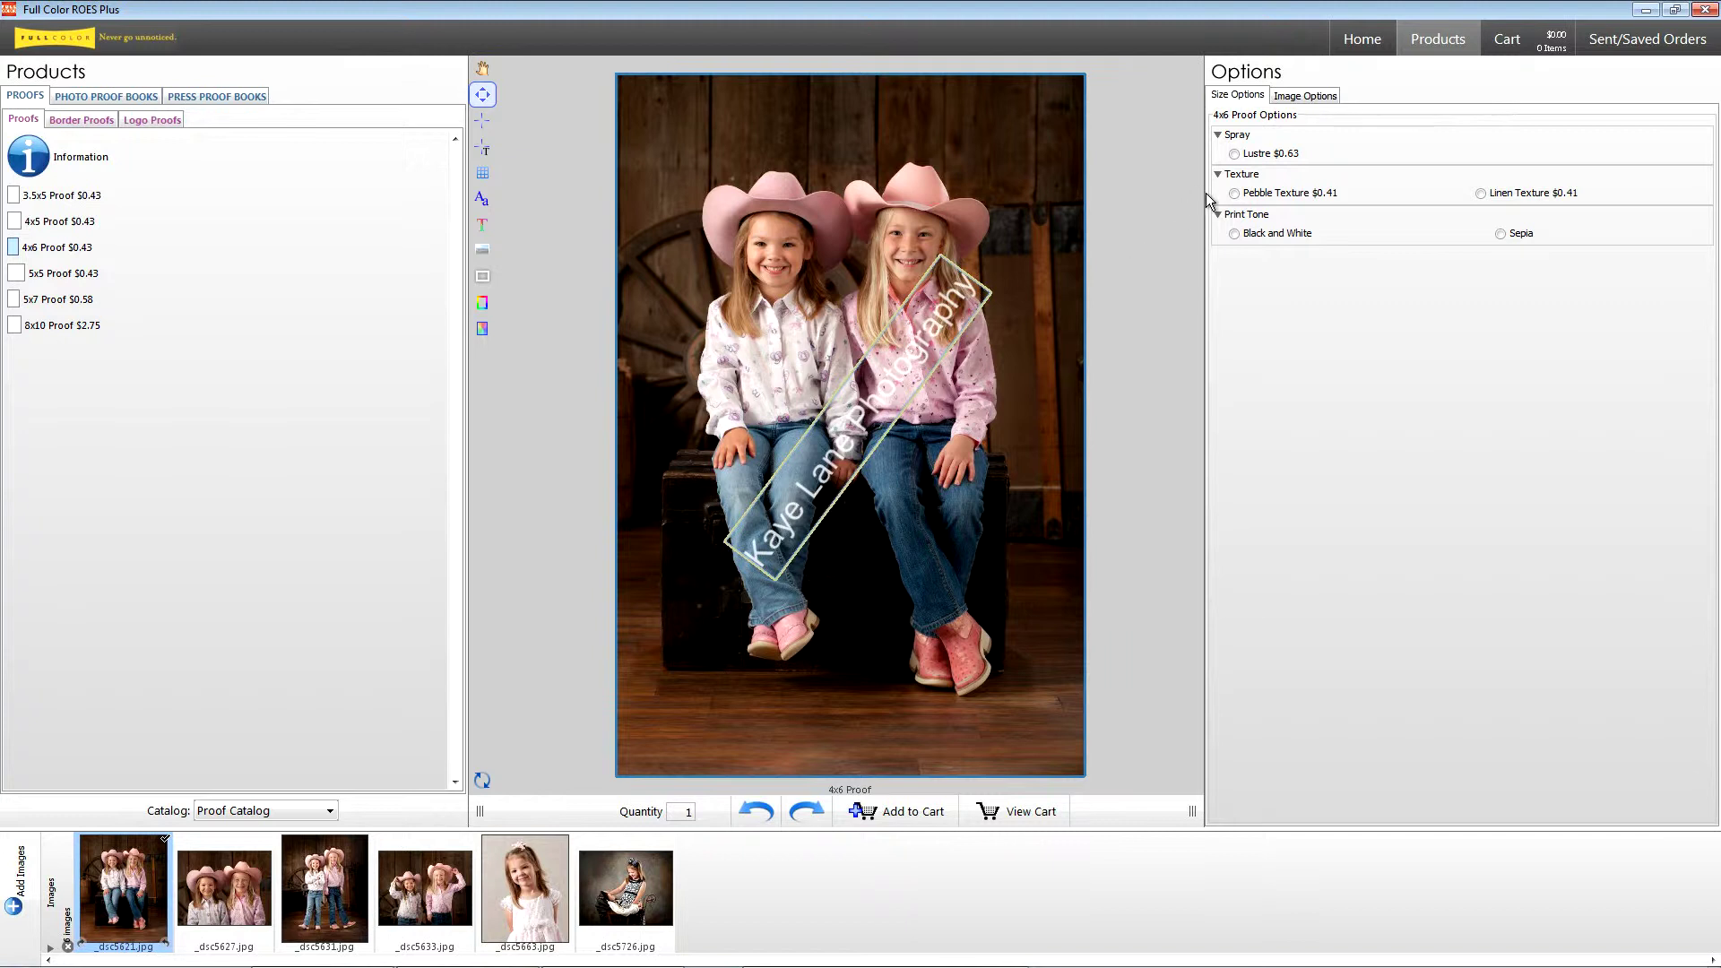
- Add Lustre spray and Linen Texture, then add all six photos as 4x6 Proofs
{"action": "left_click", "coordinate": [1264, 156]}
{"action": "left_click", "coordinate": [1480, 194]}
{"action": "left_click", "coordinate": [662, 902]}
{"action": "right_click", "coordinate": [662, 902]}
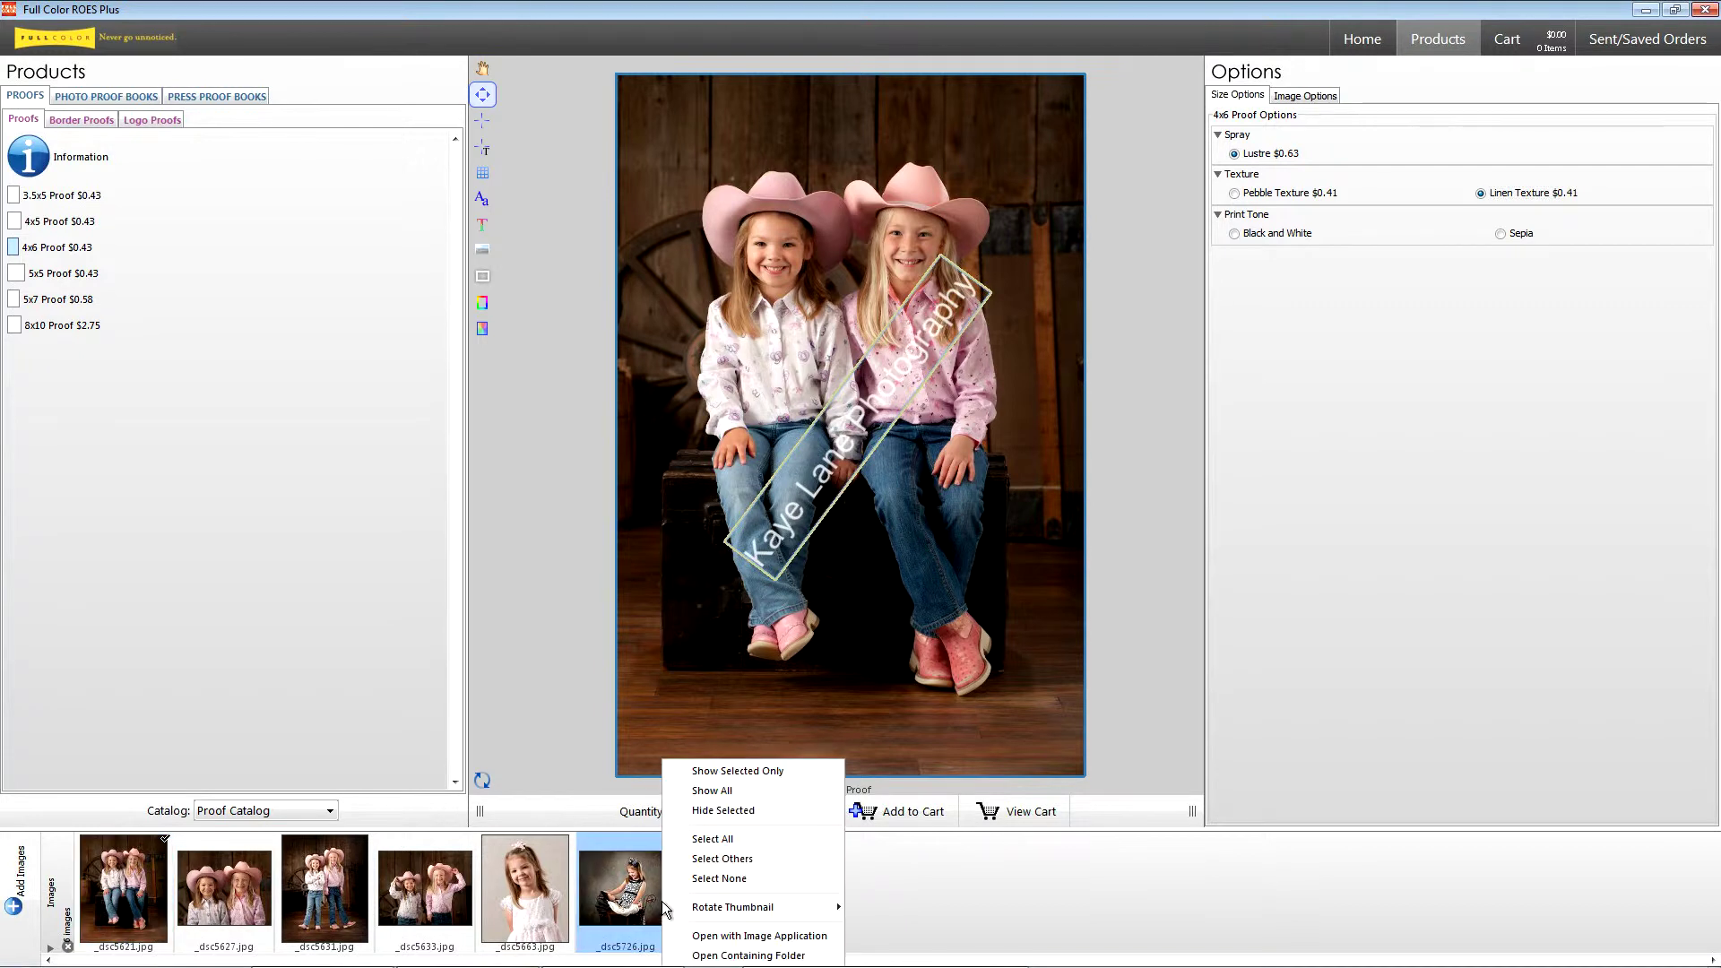
{"action": "left_click", "coordinate": [712, 835]}
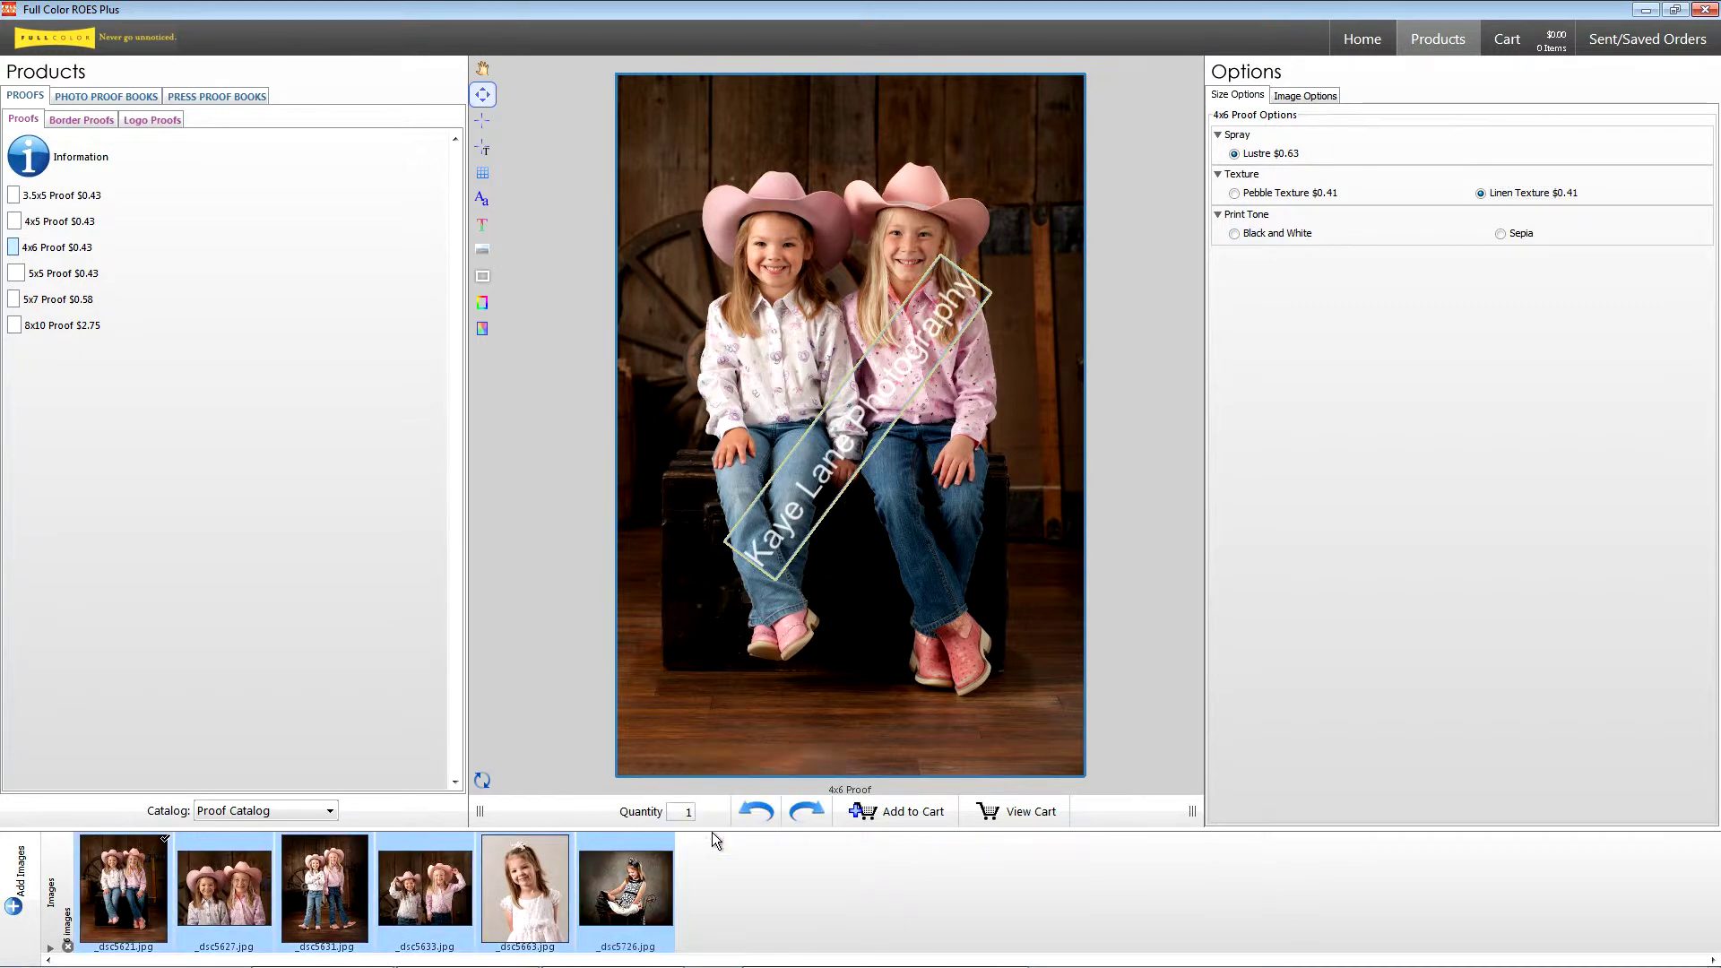
{"action": "left_click_drag", "start_coordinate": [187, 899], "coordinate": [696, 712]}
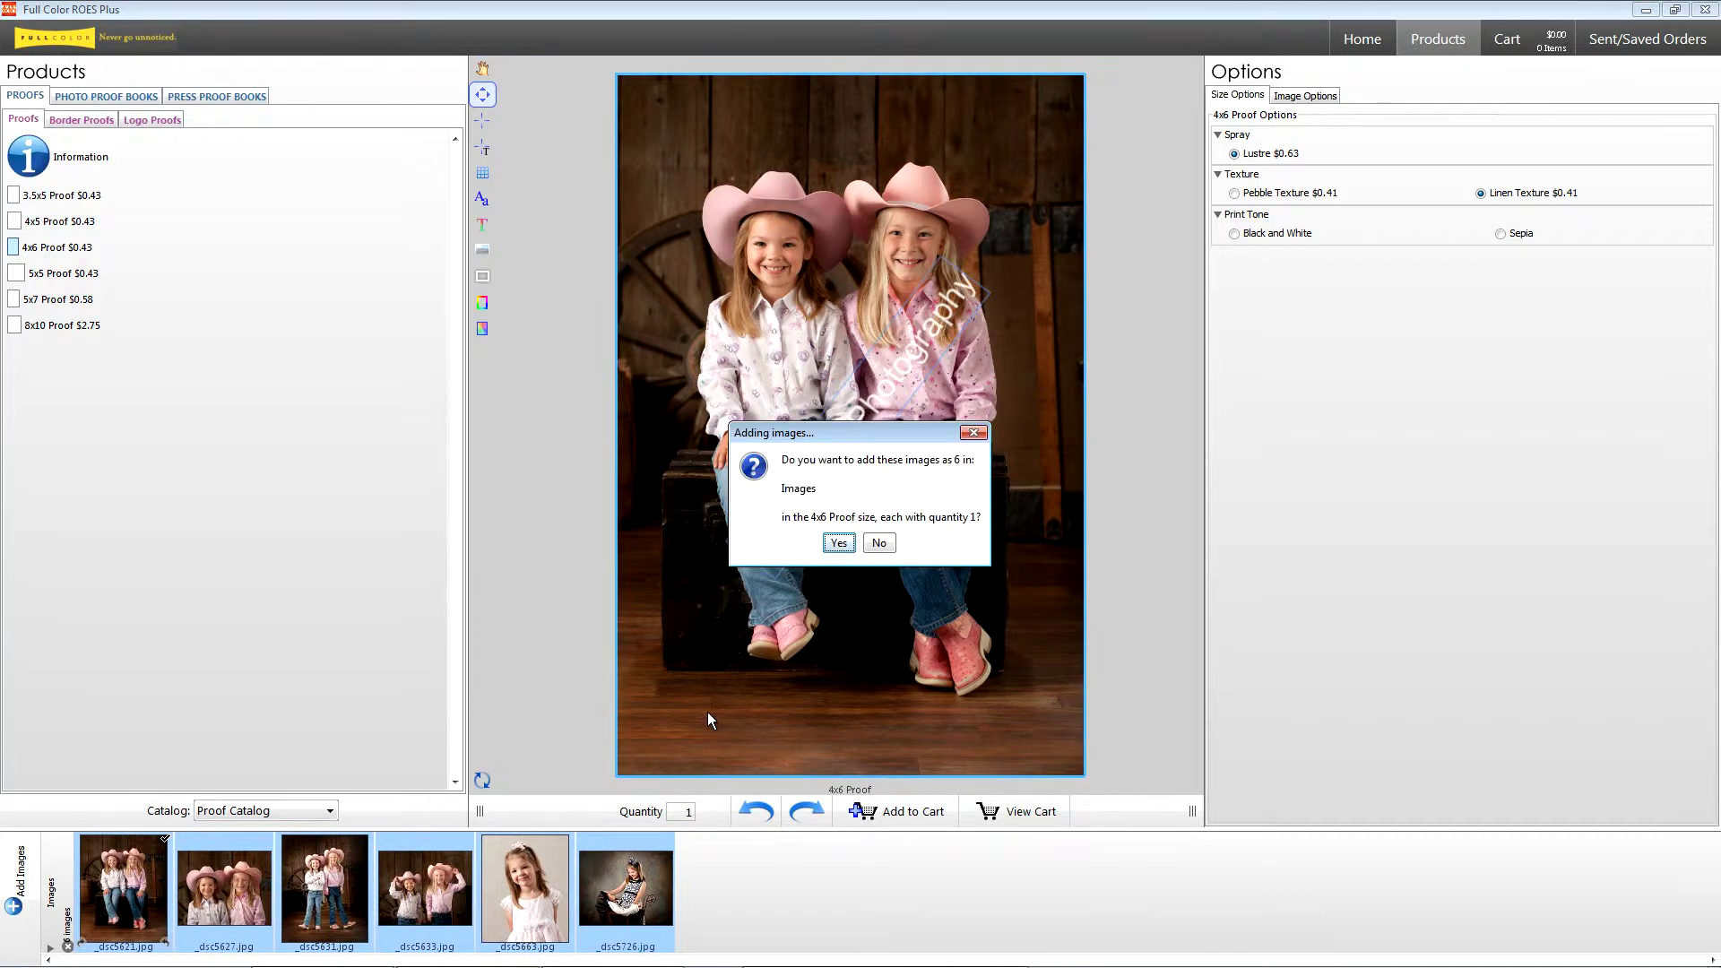
{"action": "left_click", "coordinate": [838, 545]}
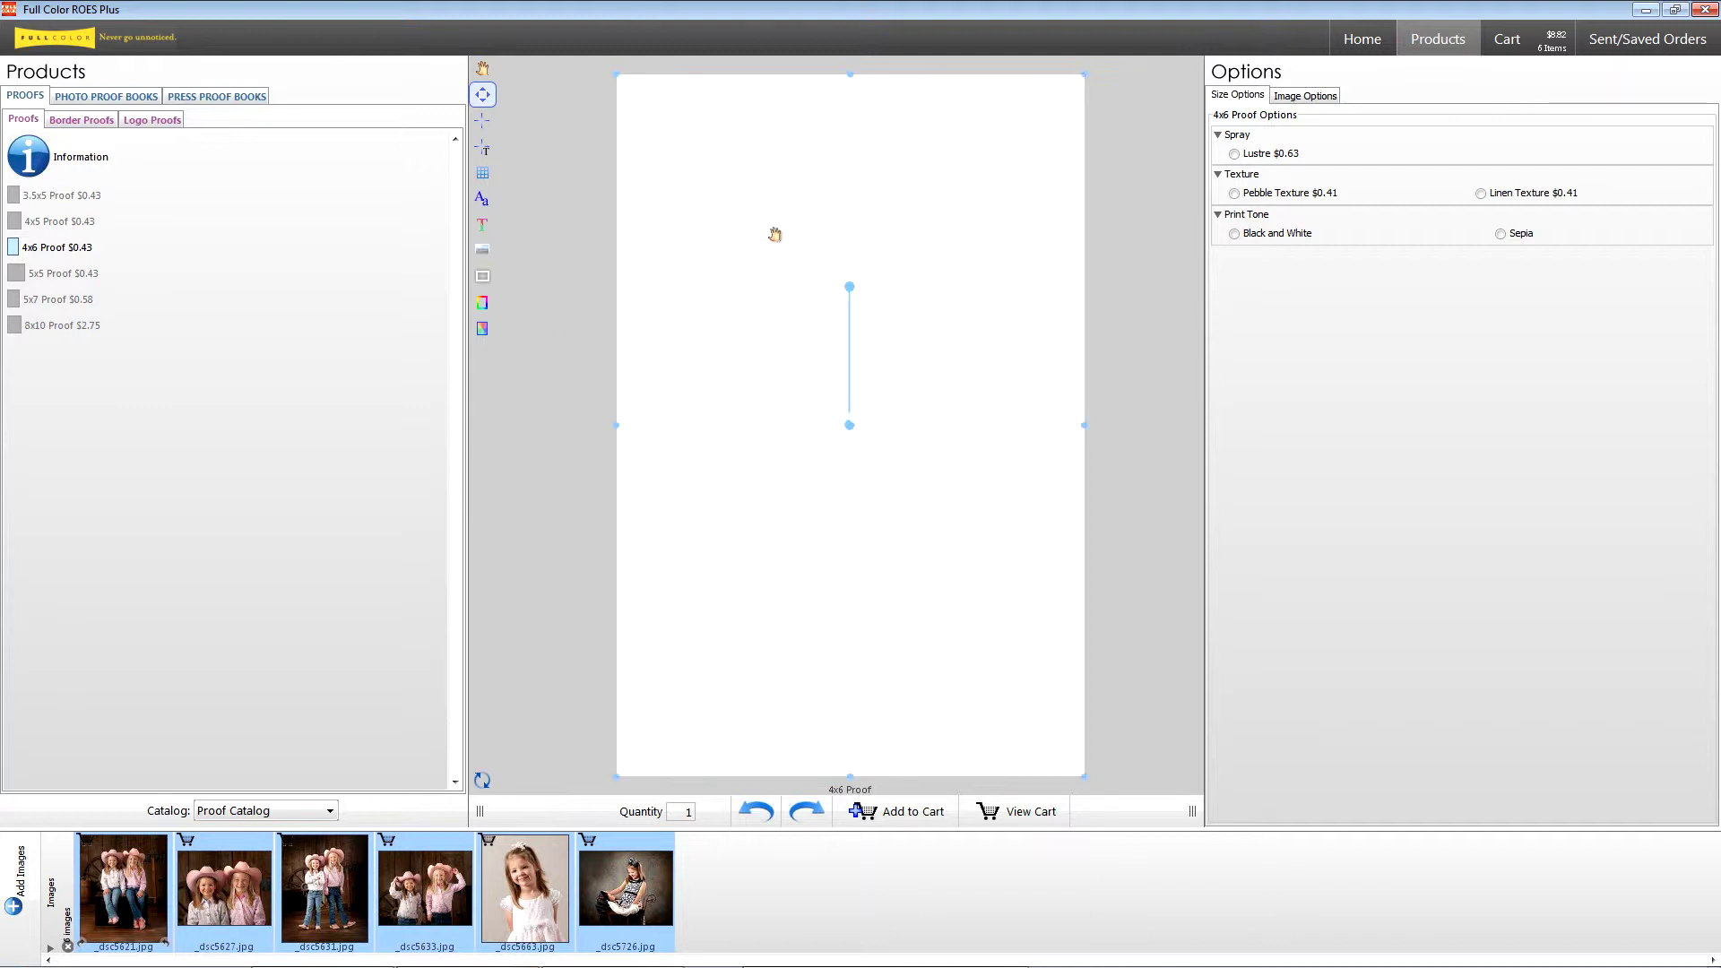
- Turn off the Auto rotate counterclockwise preference and return to Products
{"action": "left_click", "coordinate": [1352, 38]}
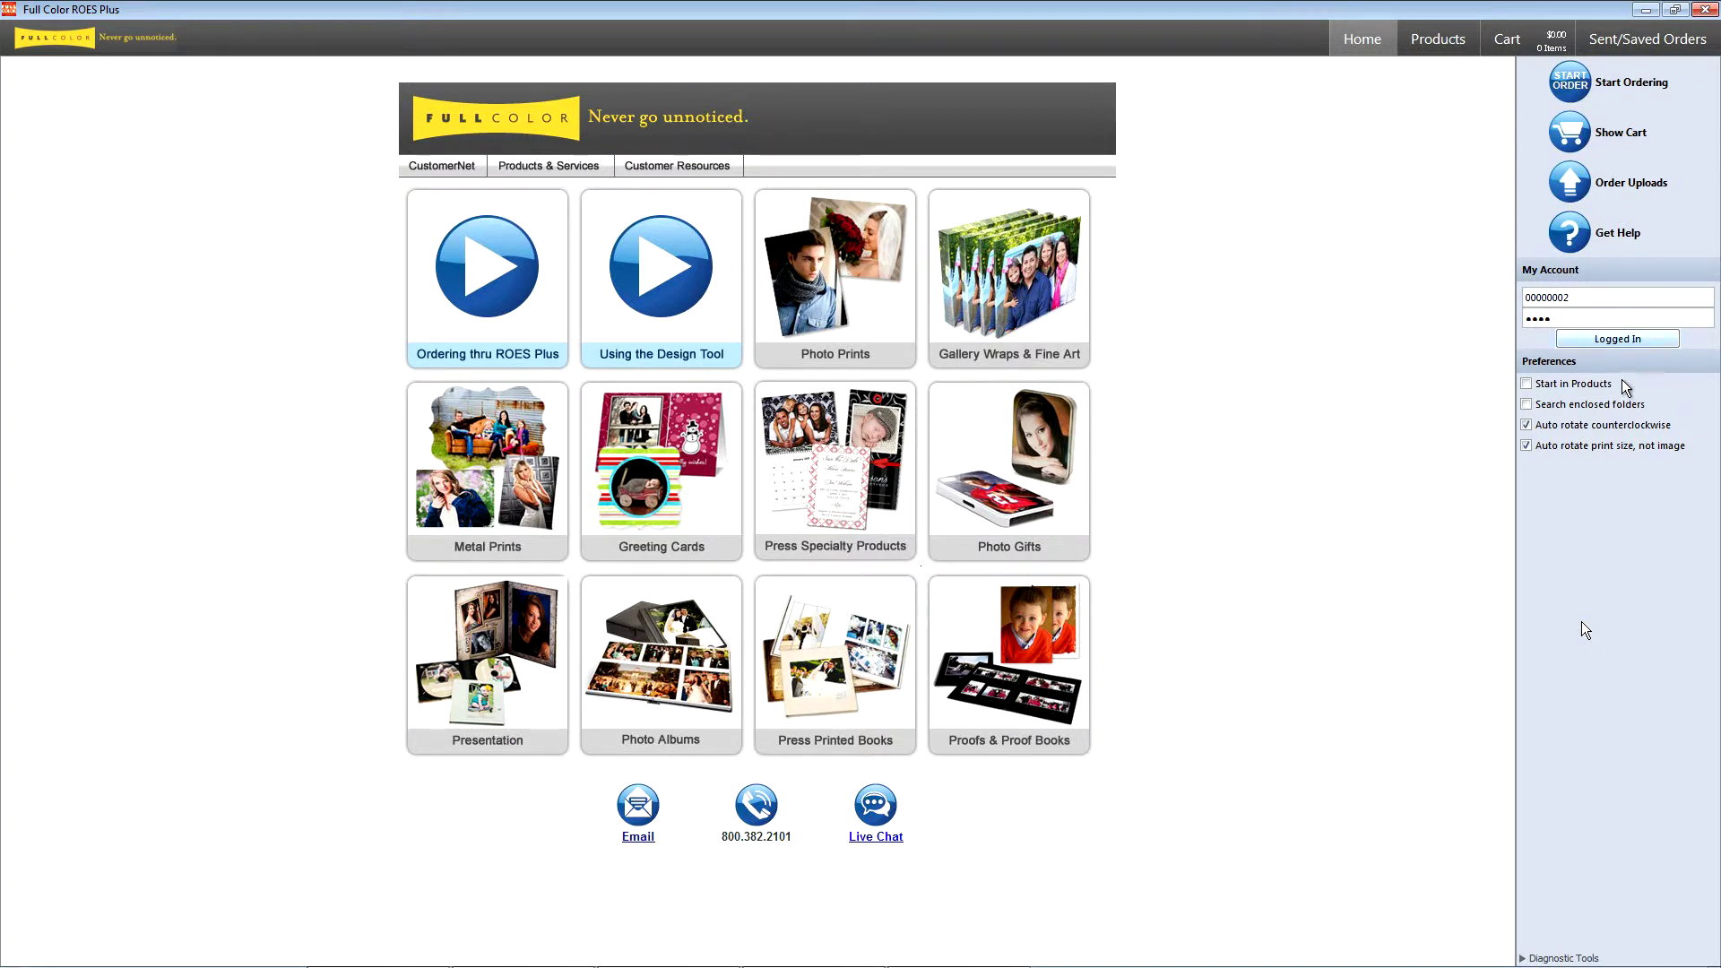
{"action": "left_click", "coordinate": [1604, 427]}
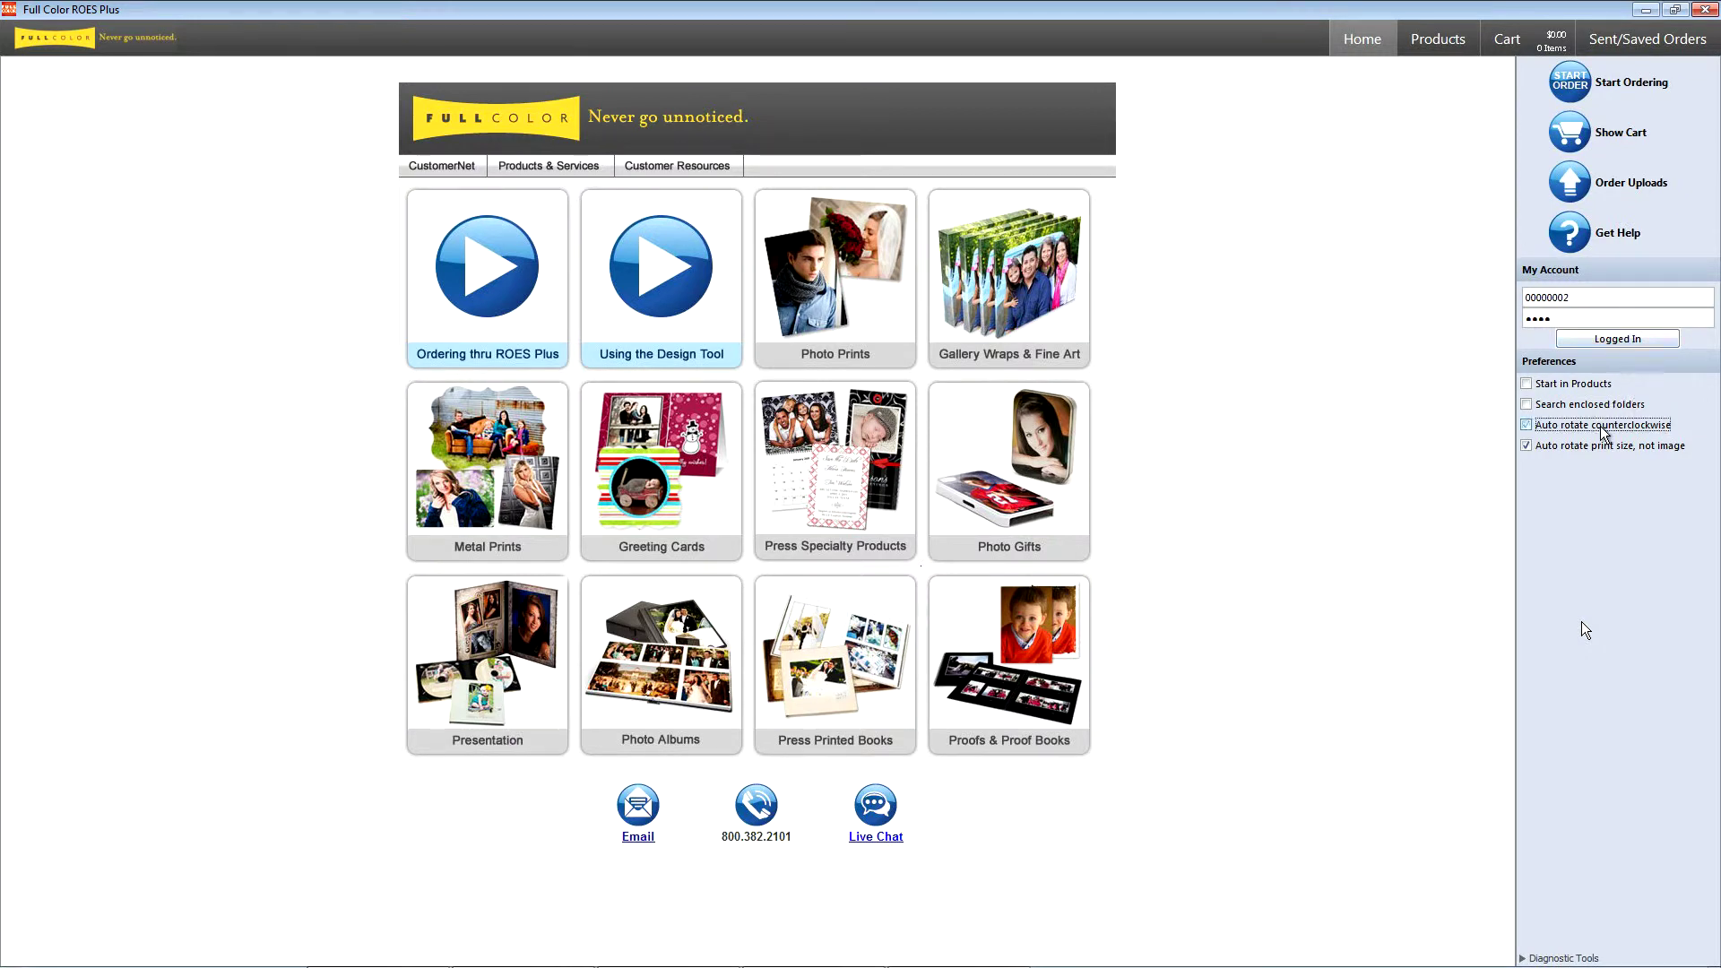
{"action": "left_click", "coordinate": [1435, 42]}
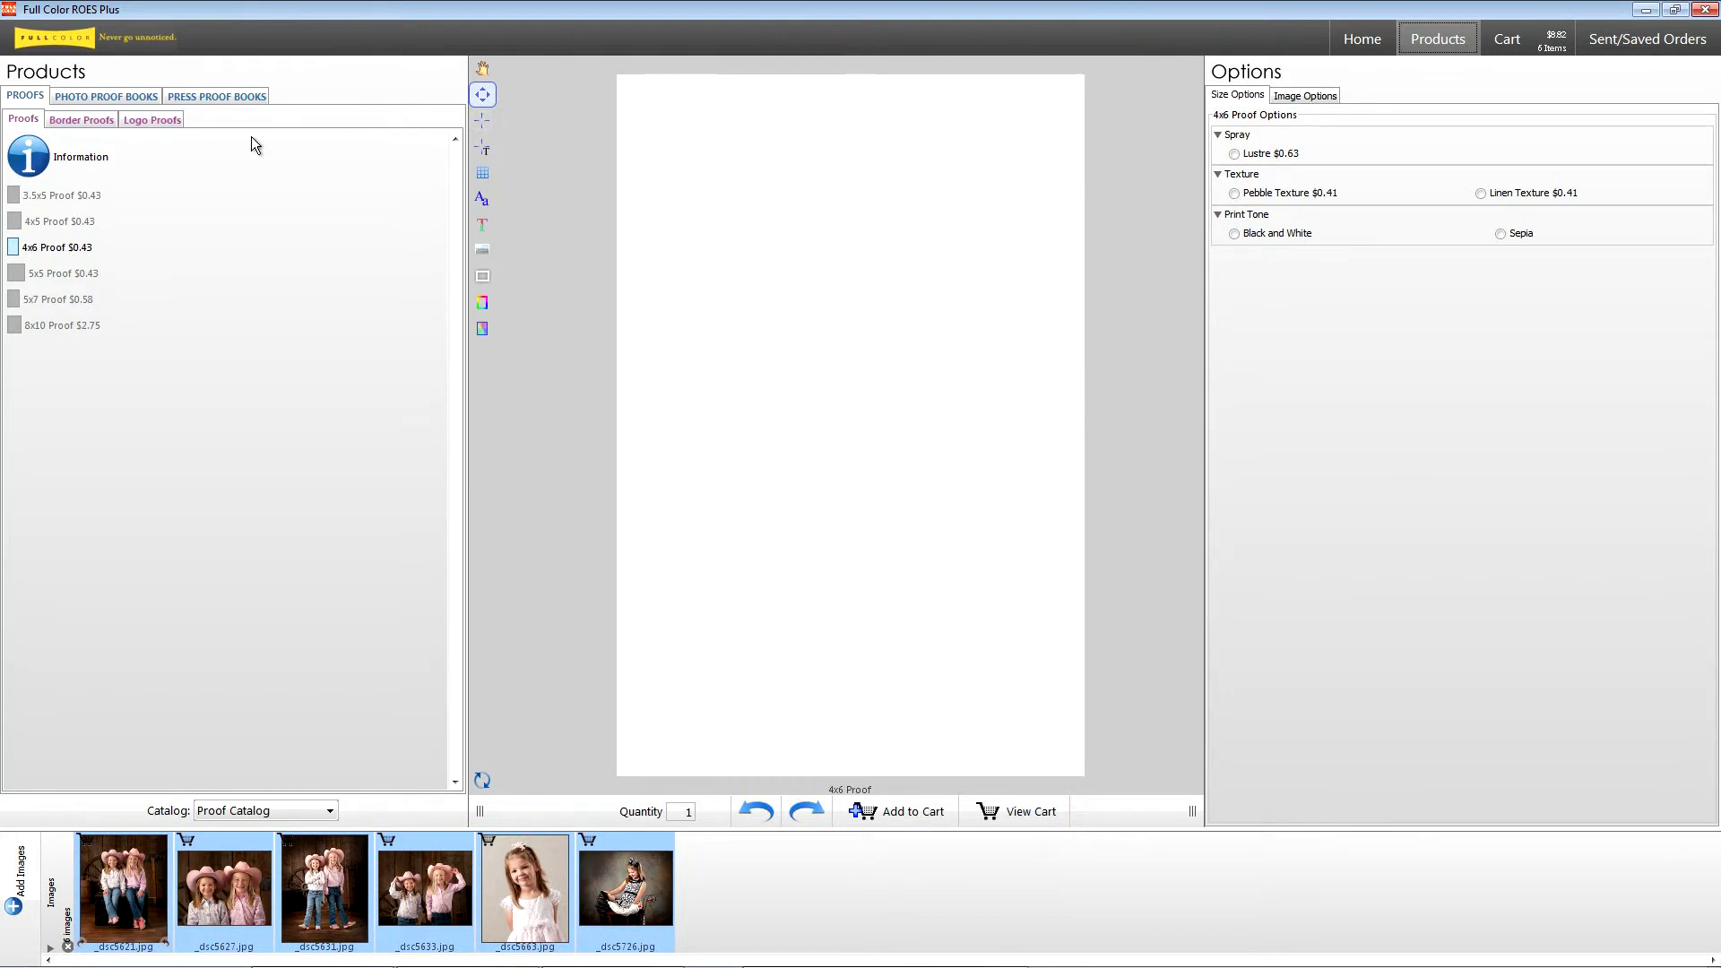
- Add three selected photos as 4x6 Logo Proofs with a Right Slant (vert) logo
{"action": "left_click", "coordinate": [153, 120]}
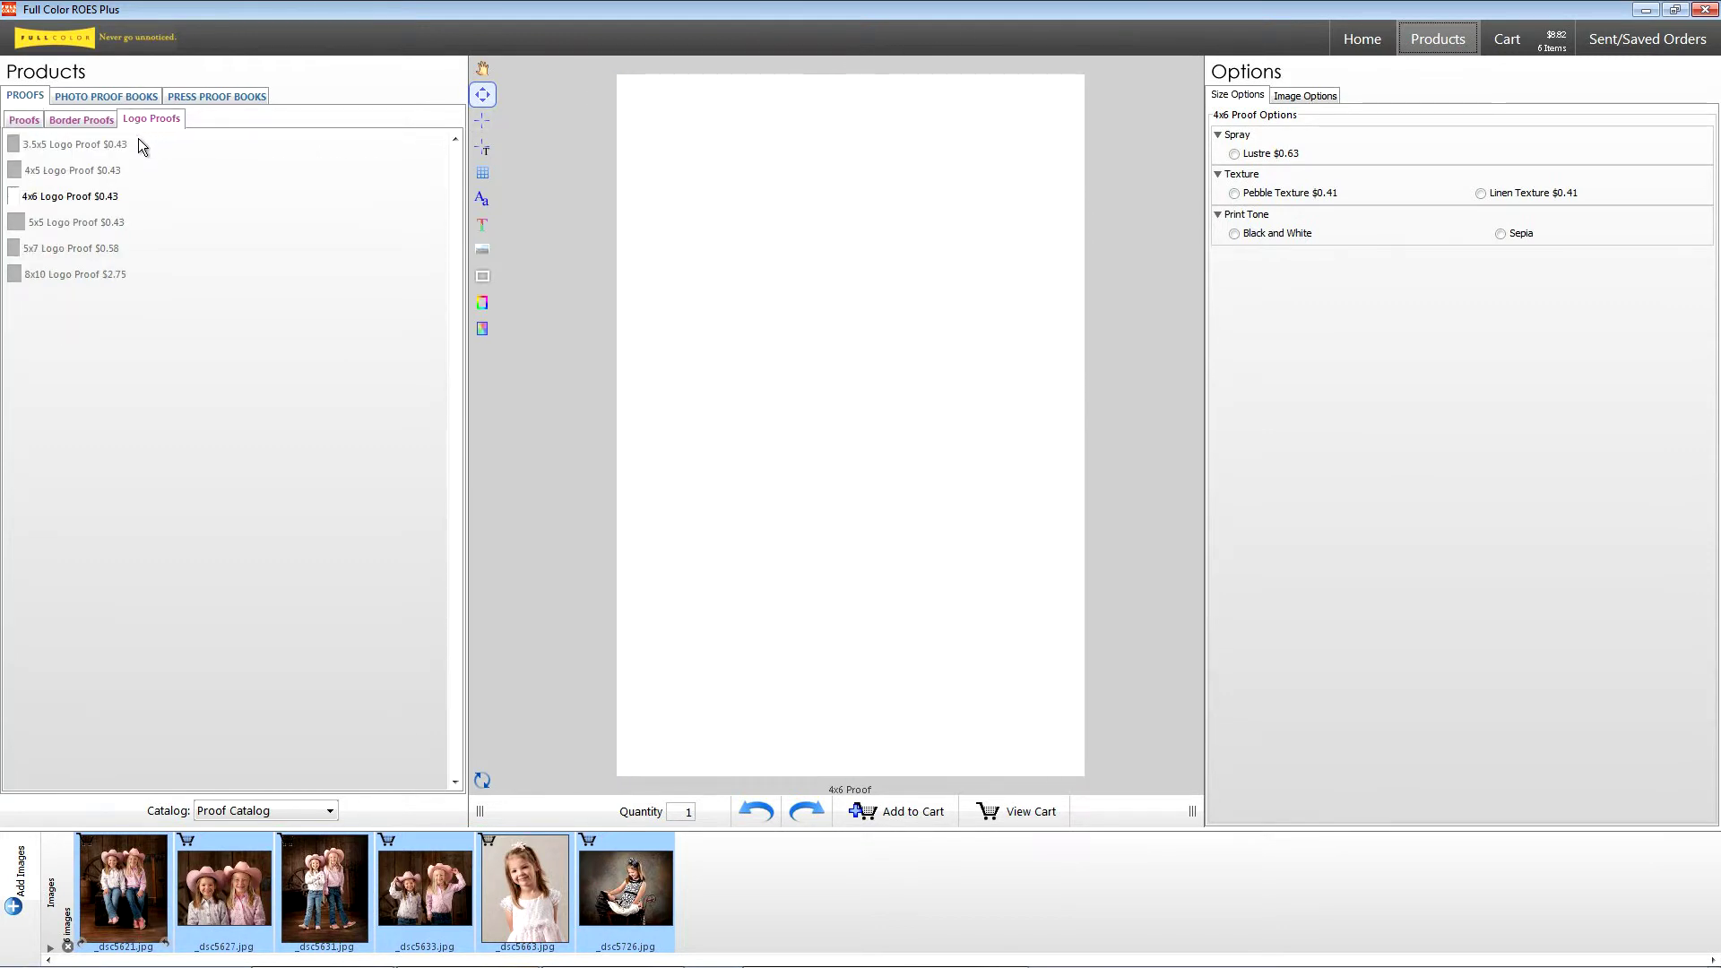
{"action": "left_click", "coordinate": [108, 202]}
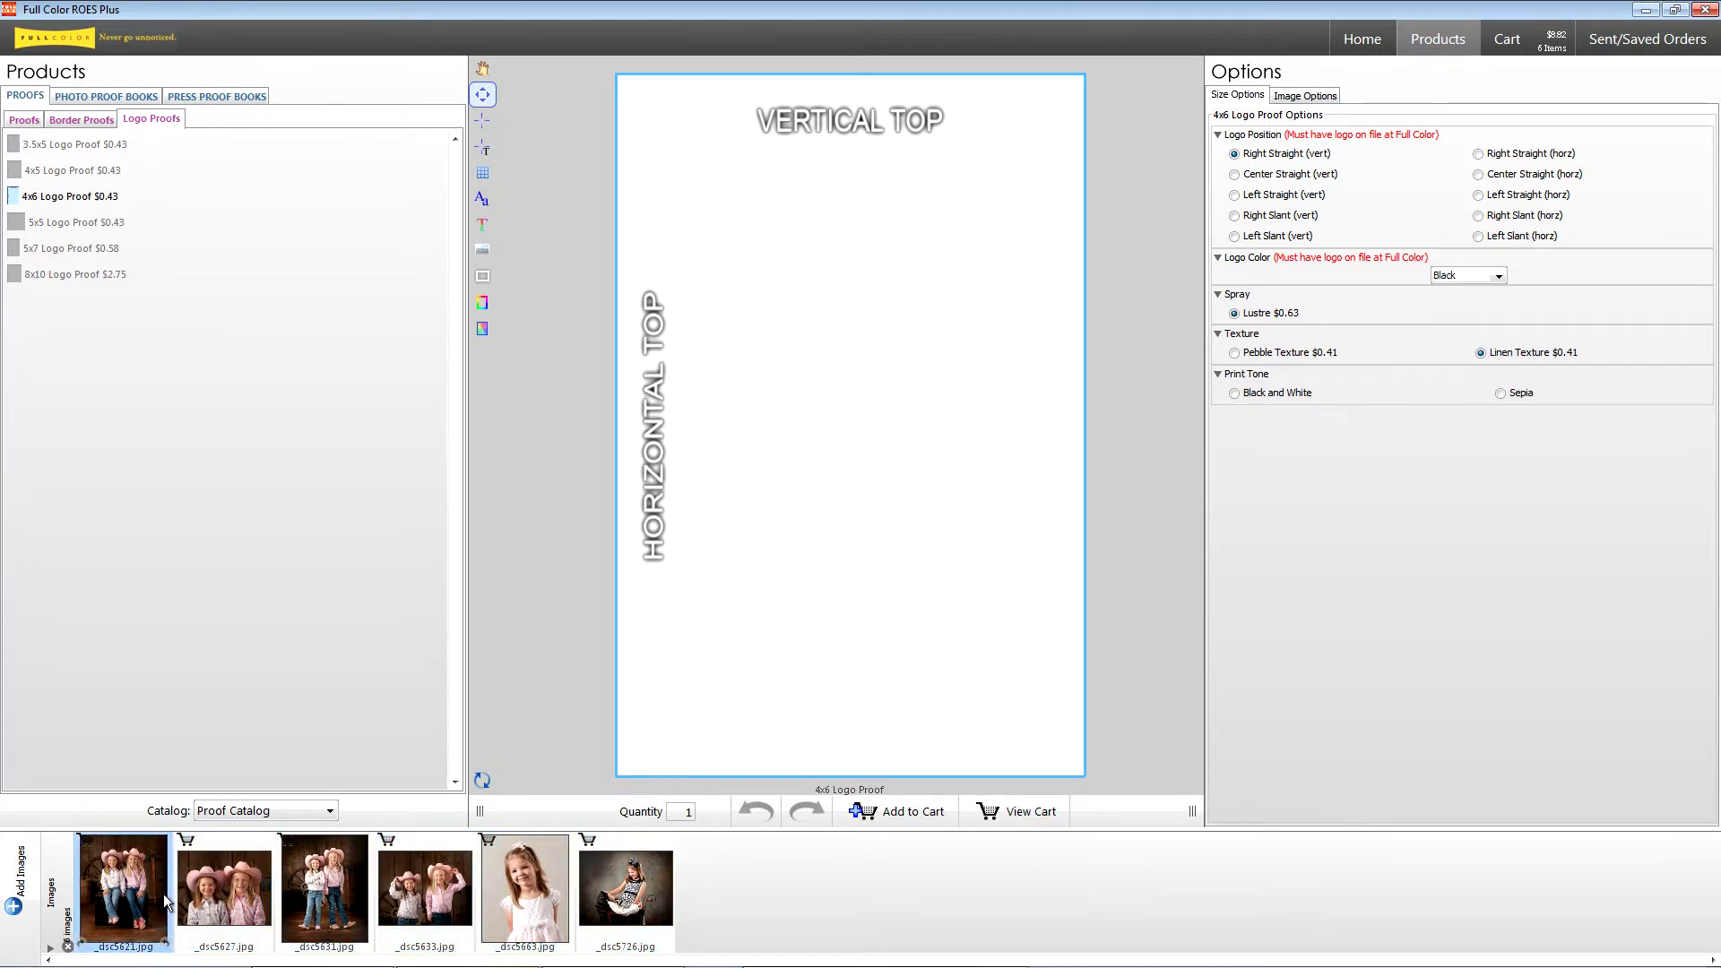
{"action": "left_click", "coordinate": [321, 901], "text": "ctrl"}
{"action": "left_click", "coordinate": [551, 897], "text": "ctrl"}
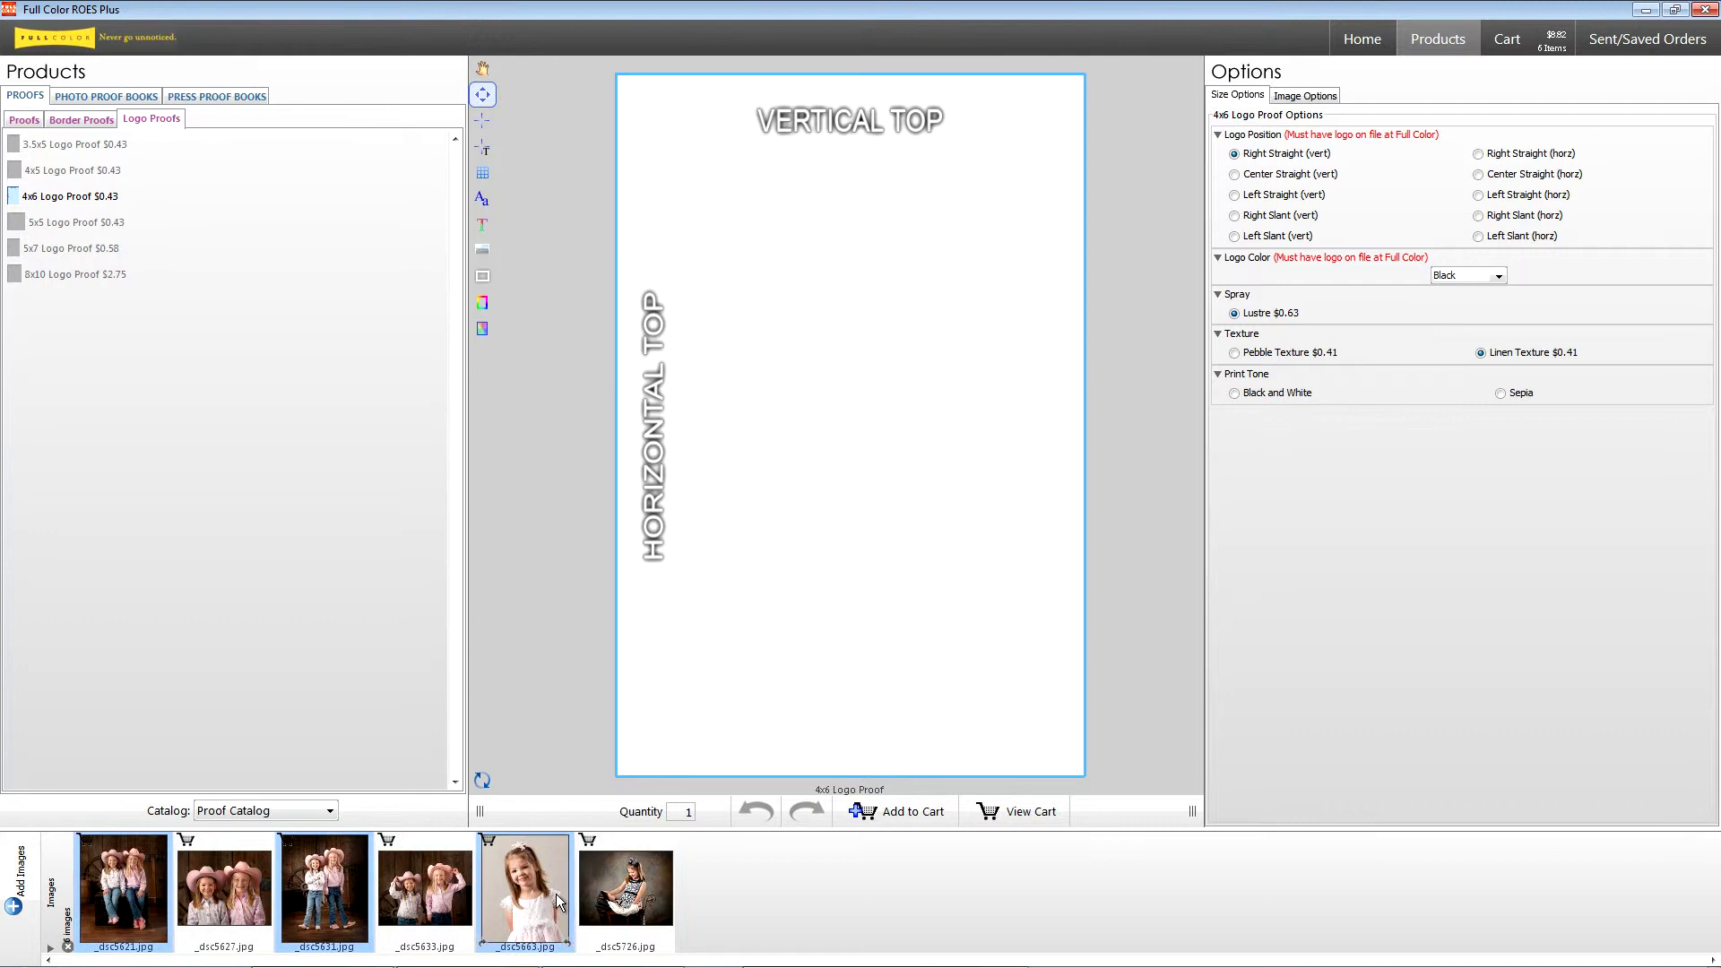
{"action": "left_click", "coordinate": [1280, 215]}
{"action": "left_click", "coordinate": [819, 550]}
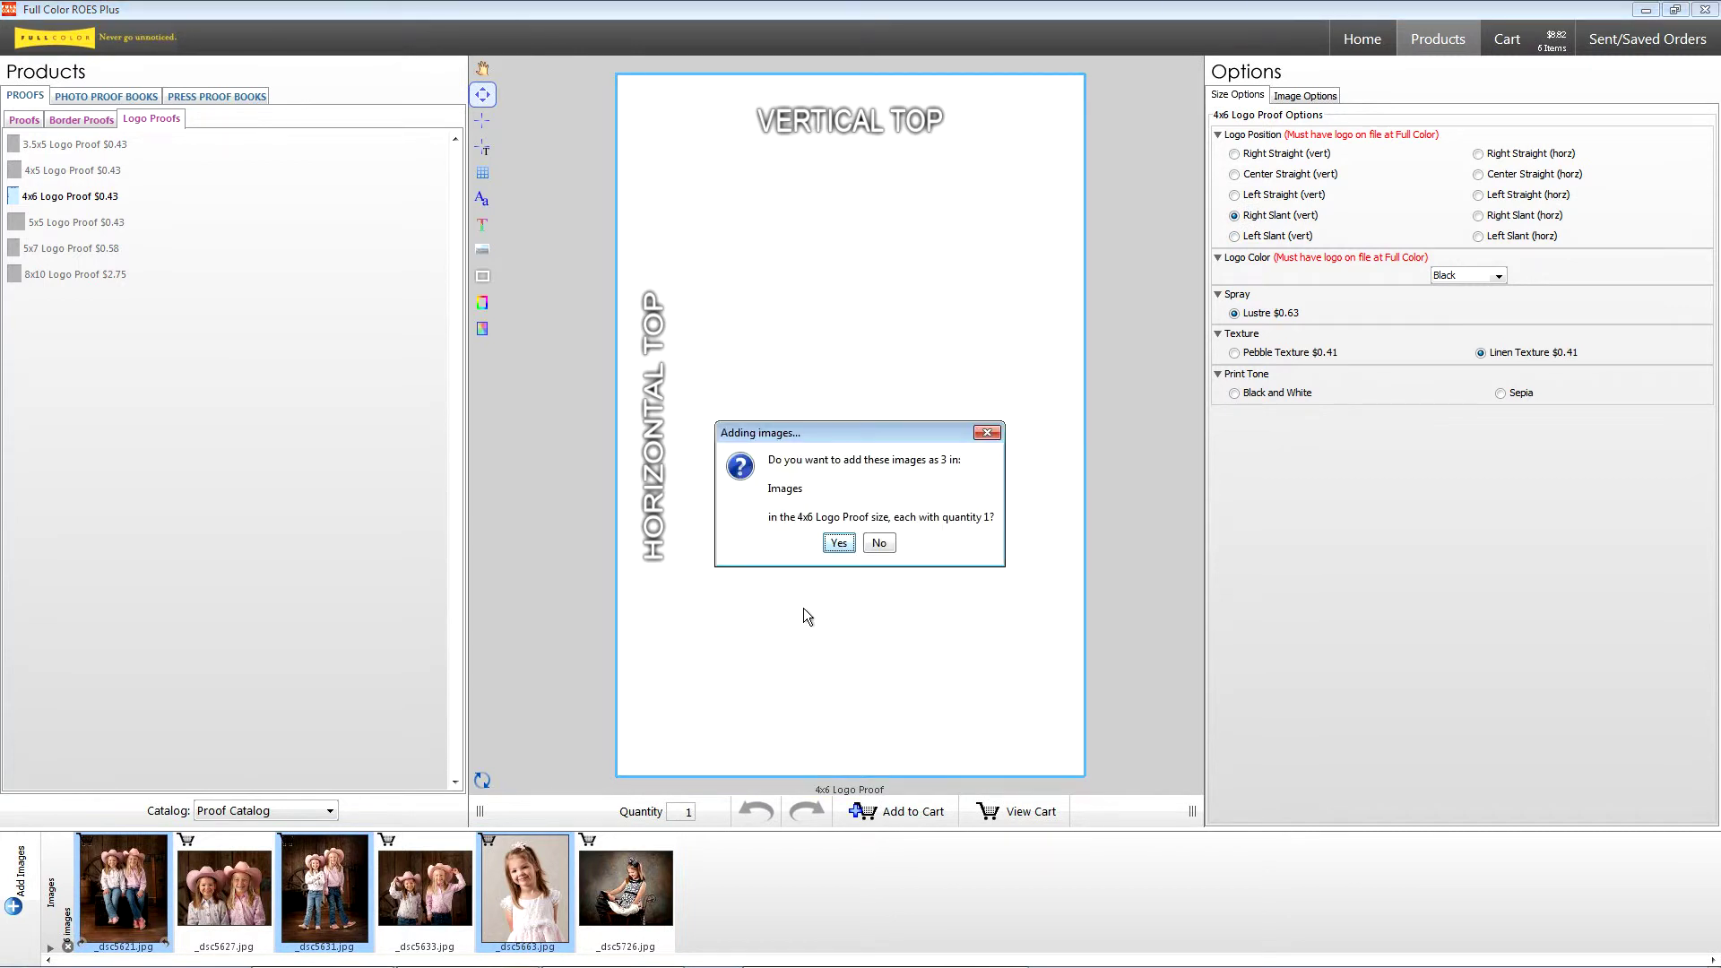
{"action": "left_click", "coordinate": [838, 544]}
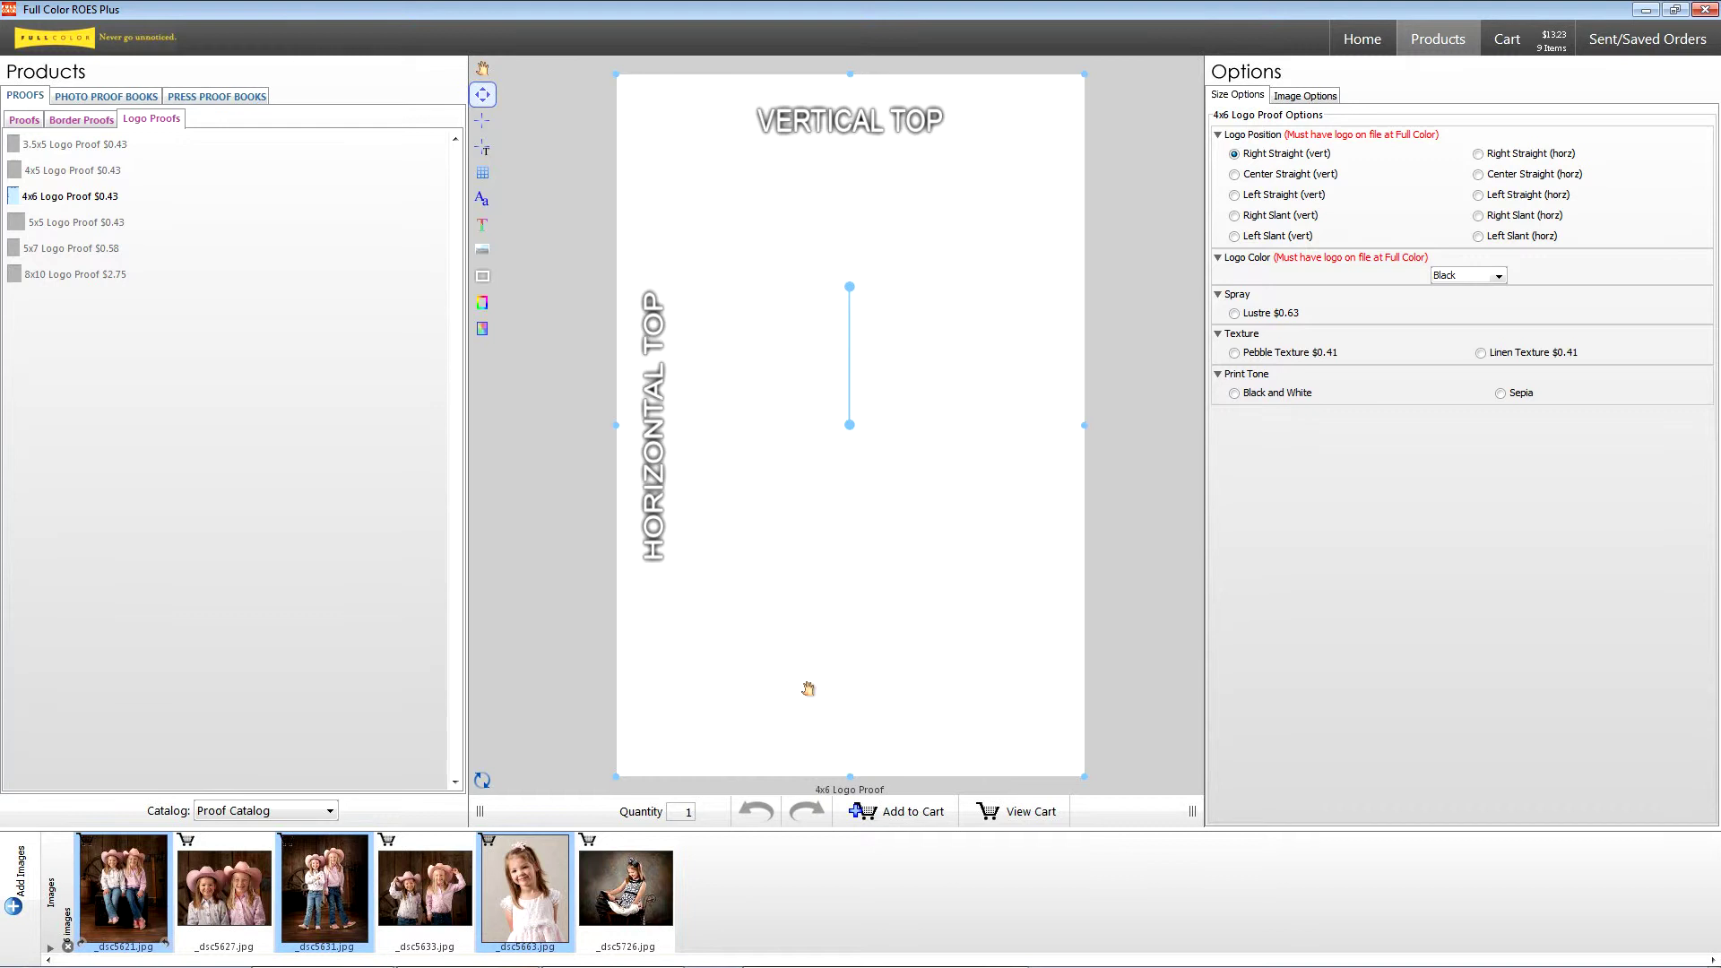
- Add the other three photos as 4x6 Logo Proofs with a Right Slant (horz) logo
{"action": "left_click", "coordinate": [600, 908]}
{"action": "left_click", "coordinate": [441, 893], "text": "ctrl"}
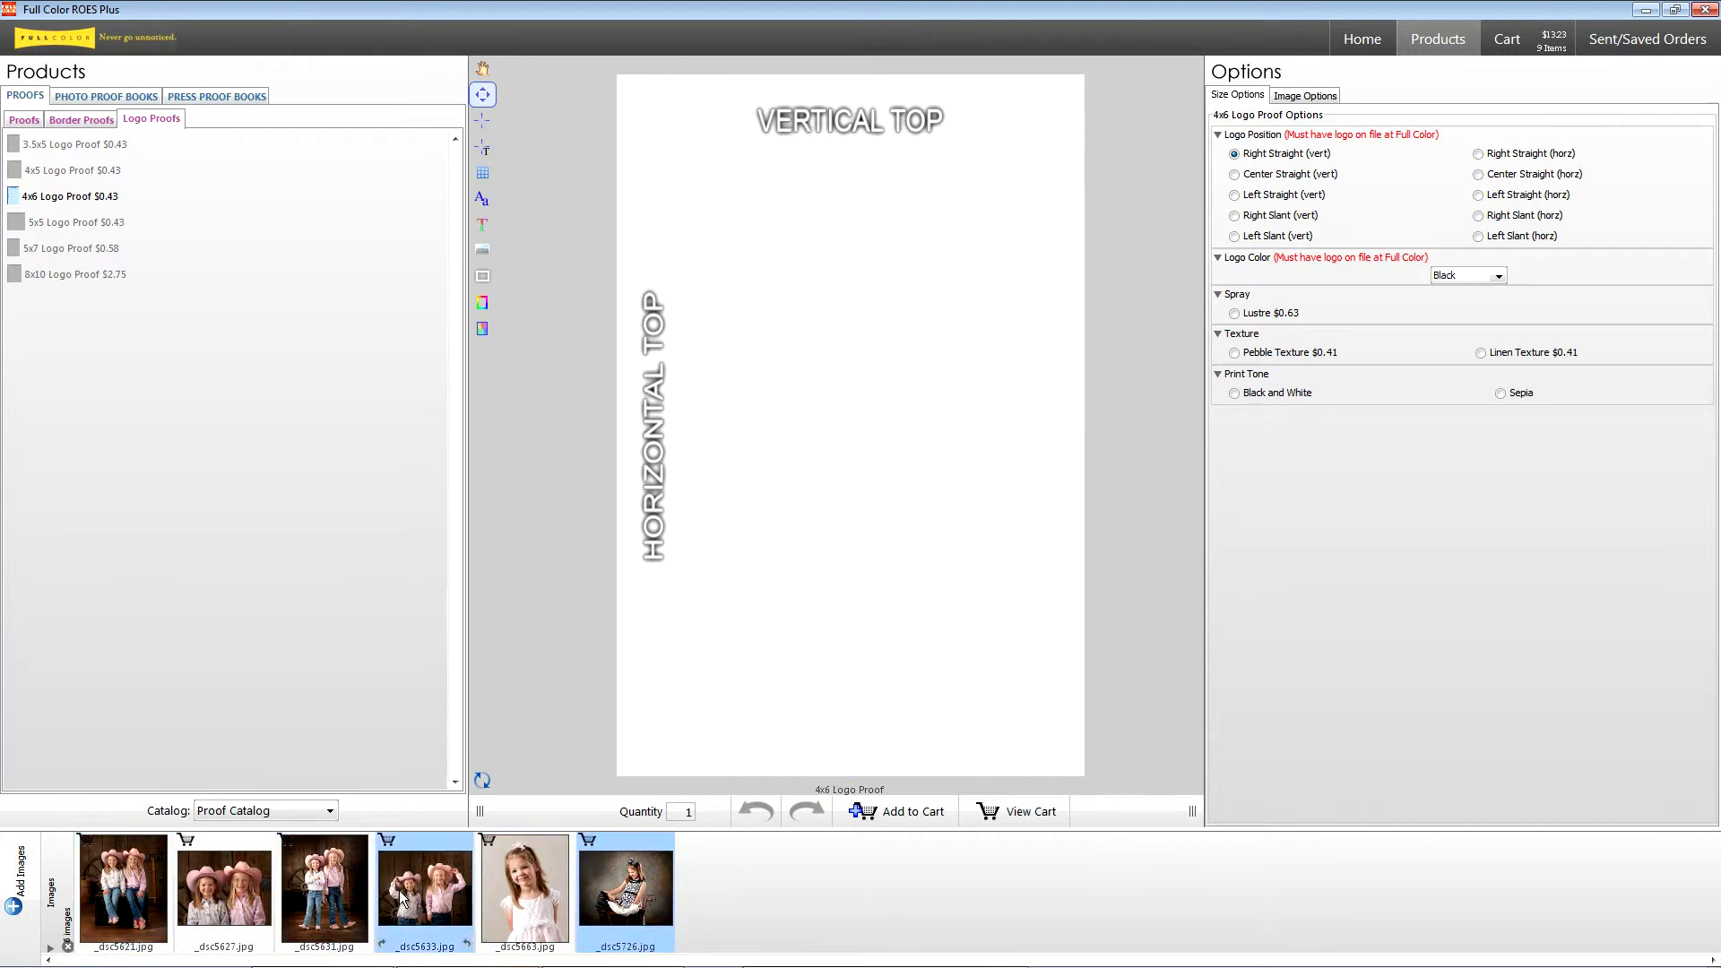
{"action": "left_click", "coordinate": [233, 898], "text": "ctrl"}
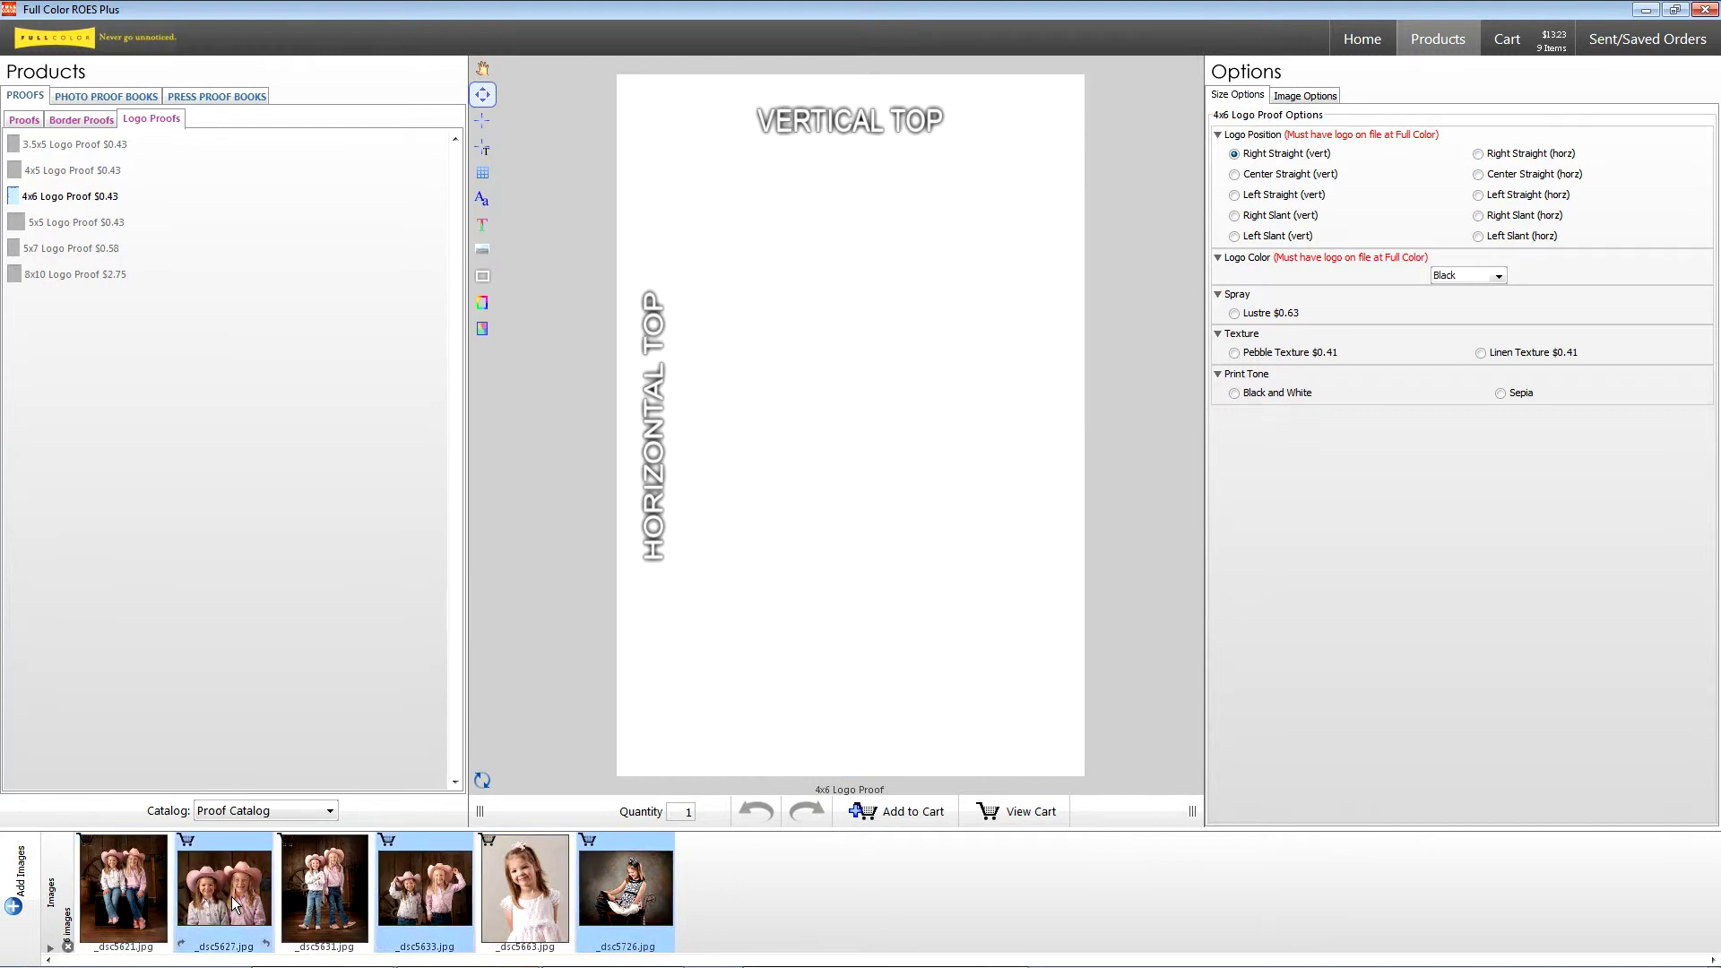
{"action": "left_click", "coordinate": [1525, 216]}
{"action": "left_click_drag", "start_coordinate": [241, 901], "coordinate": [663, 713]}
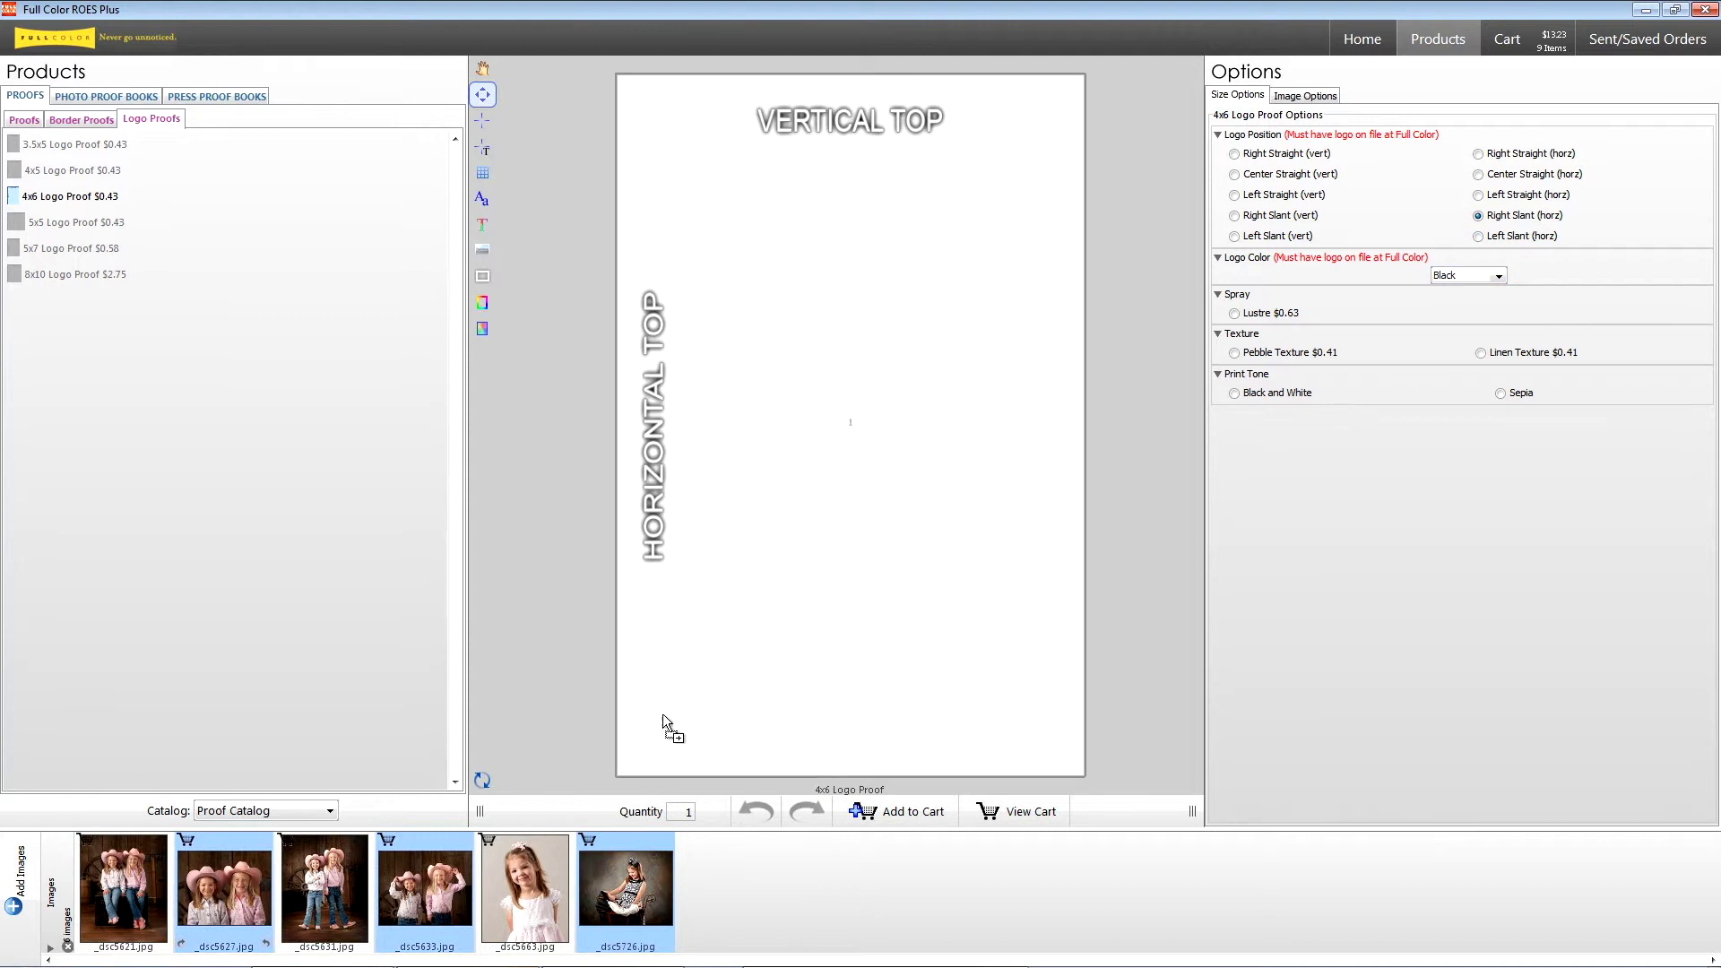
{"action": "left_click_drag", "start_coordinate": [761, 630], "coordinate": [772, 615]}
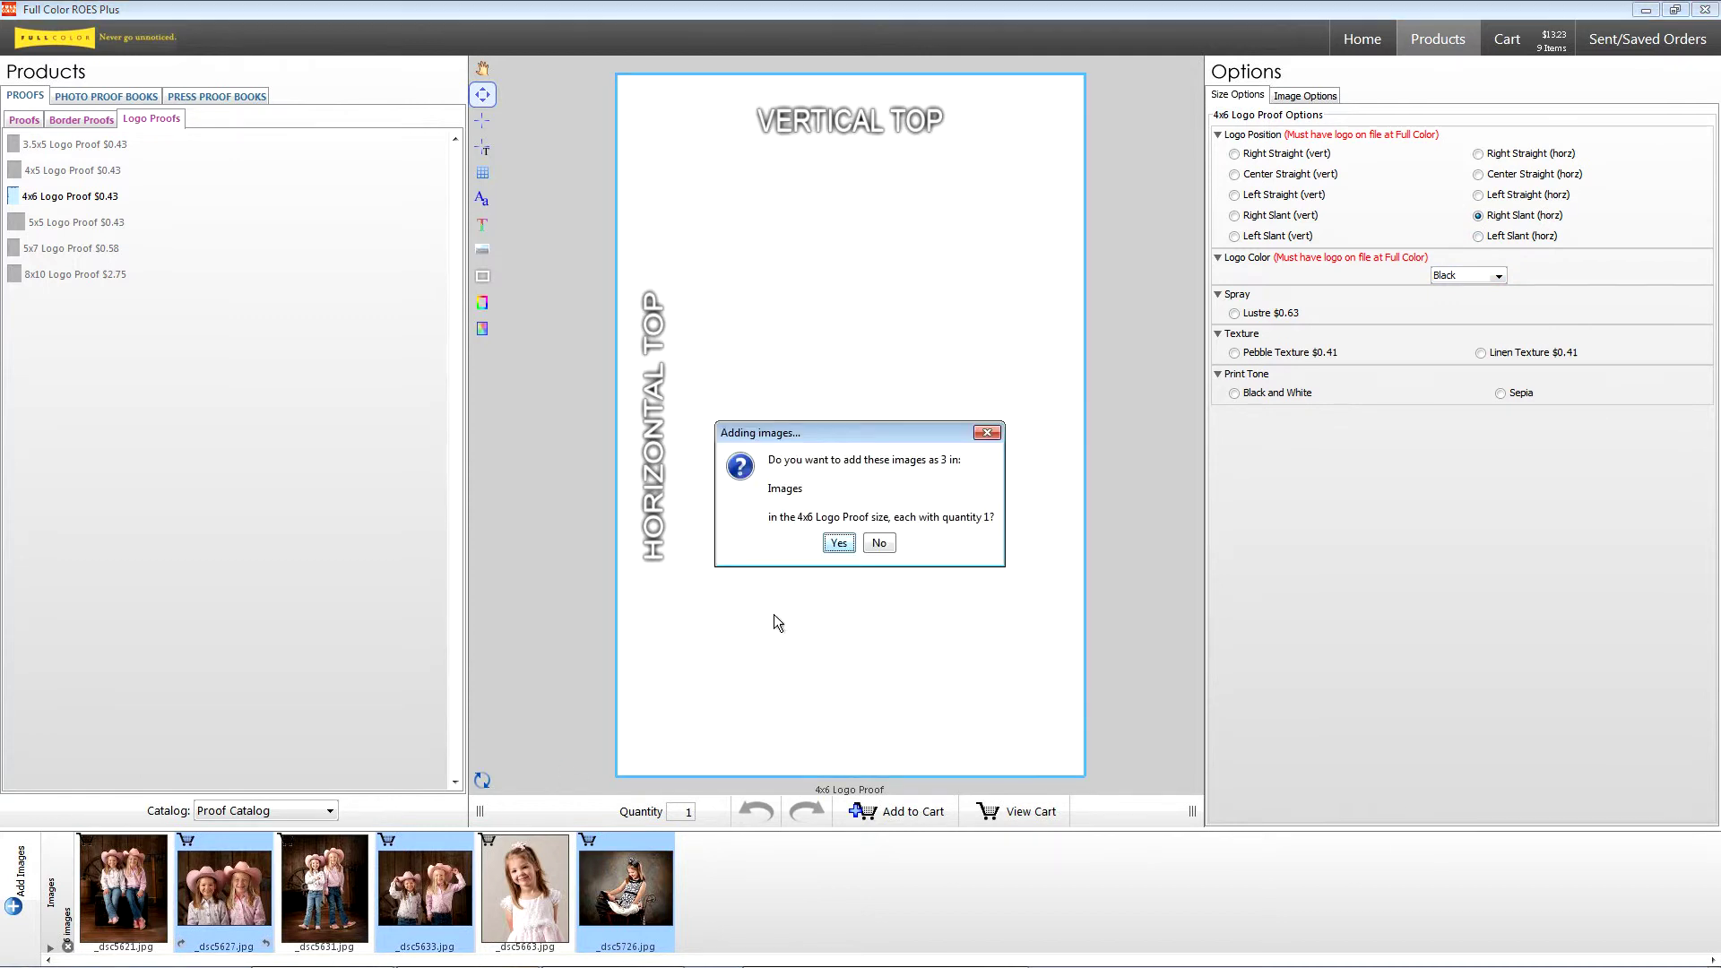
{"action": "left_click", "coordinate": [838, 543]}
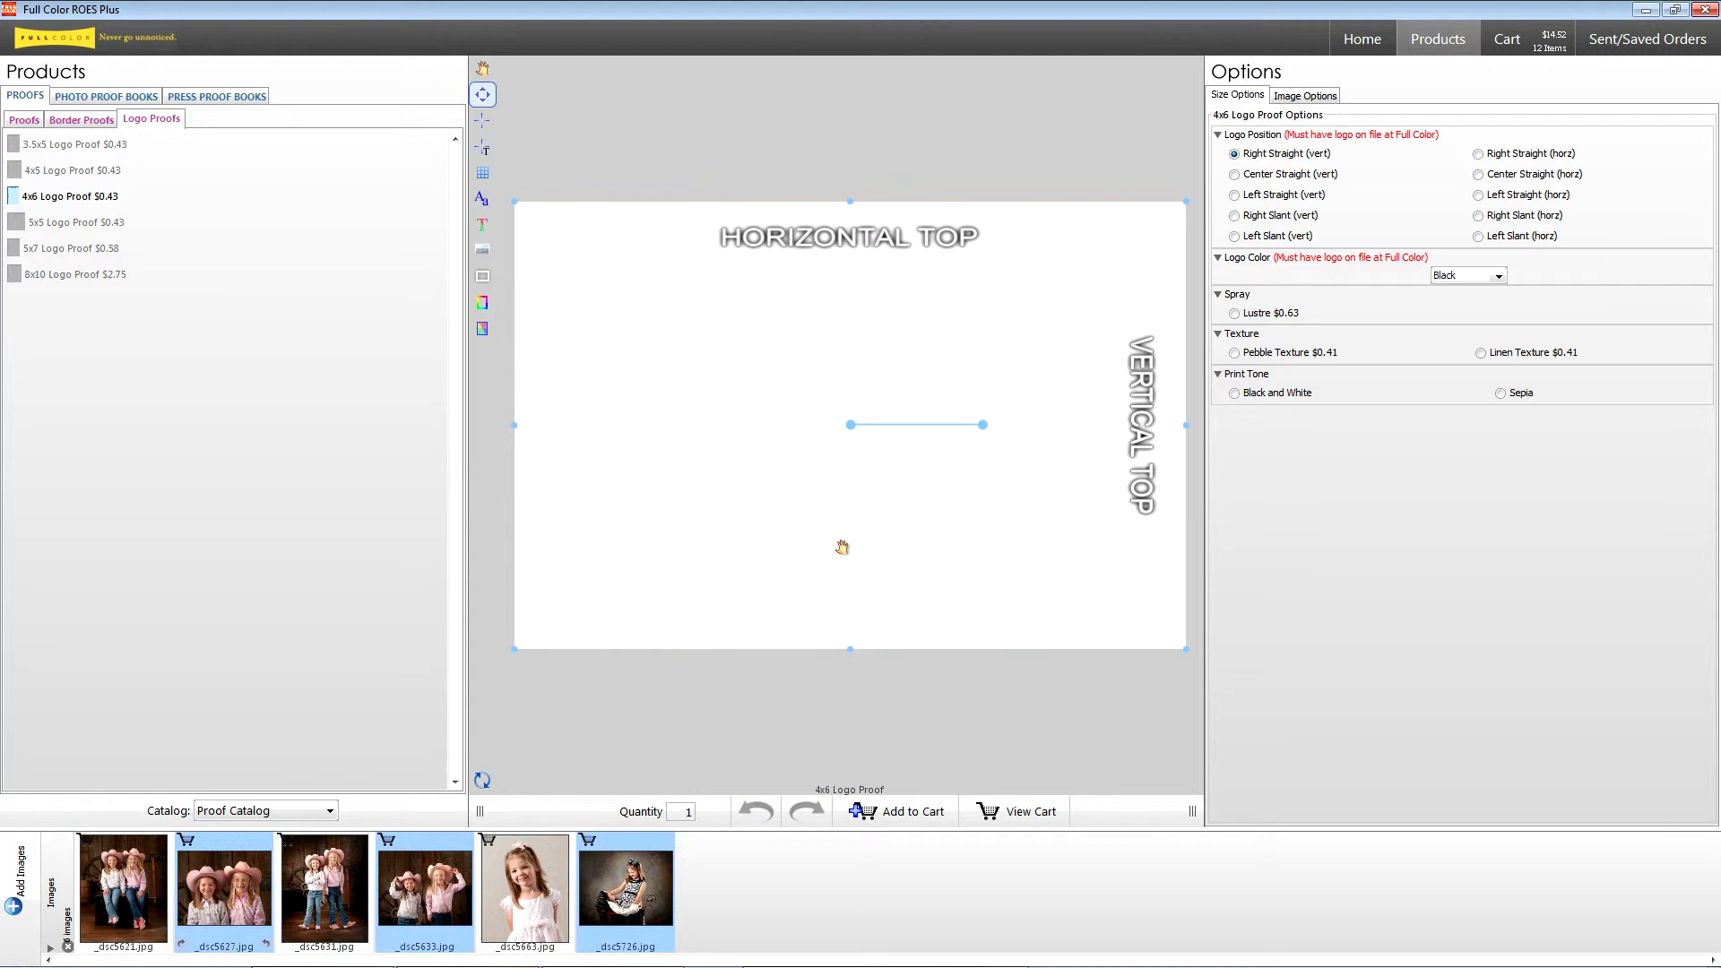
- In the cart, add Spiral Bind Long Side (Left) and enter order reference 'Proofs'
{"action": "left_click", "coordinate": [980, 810]}
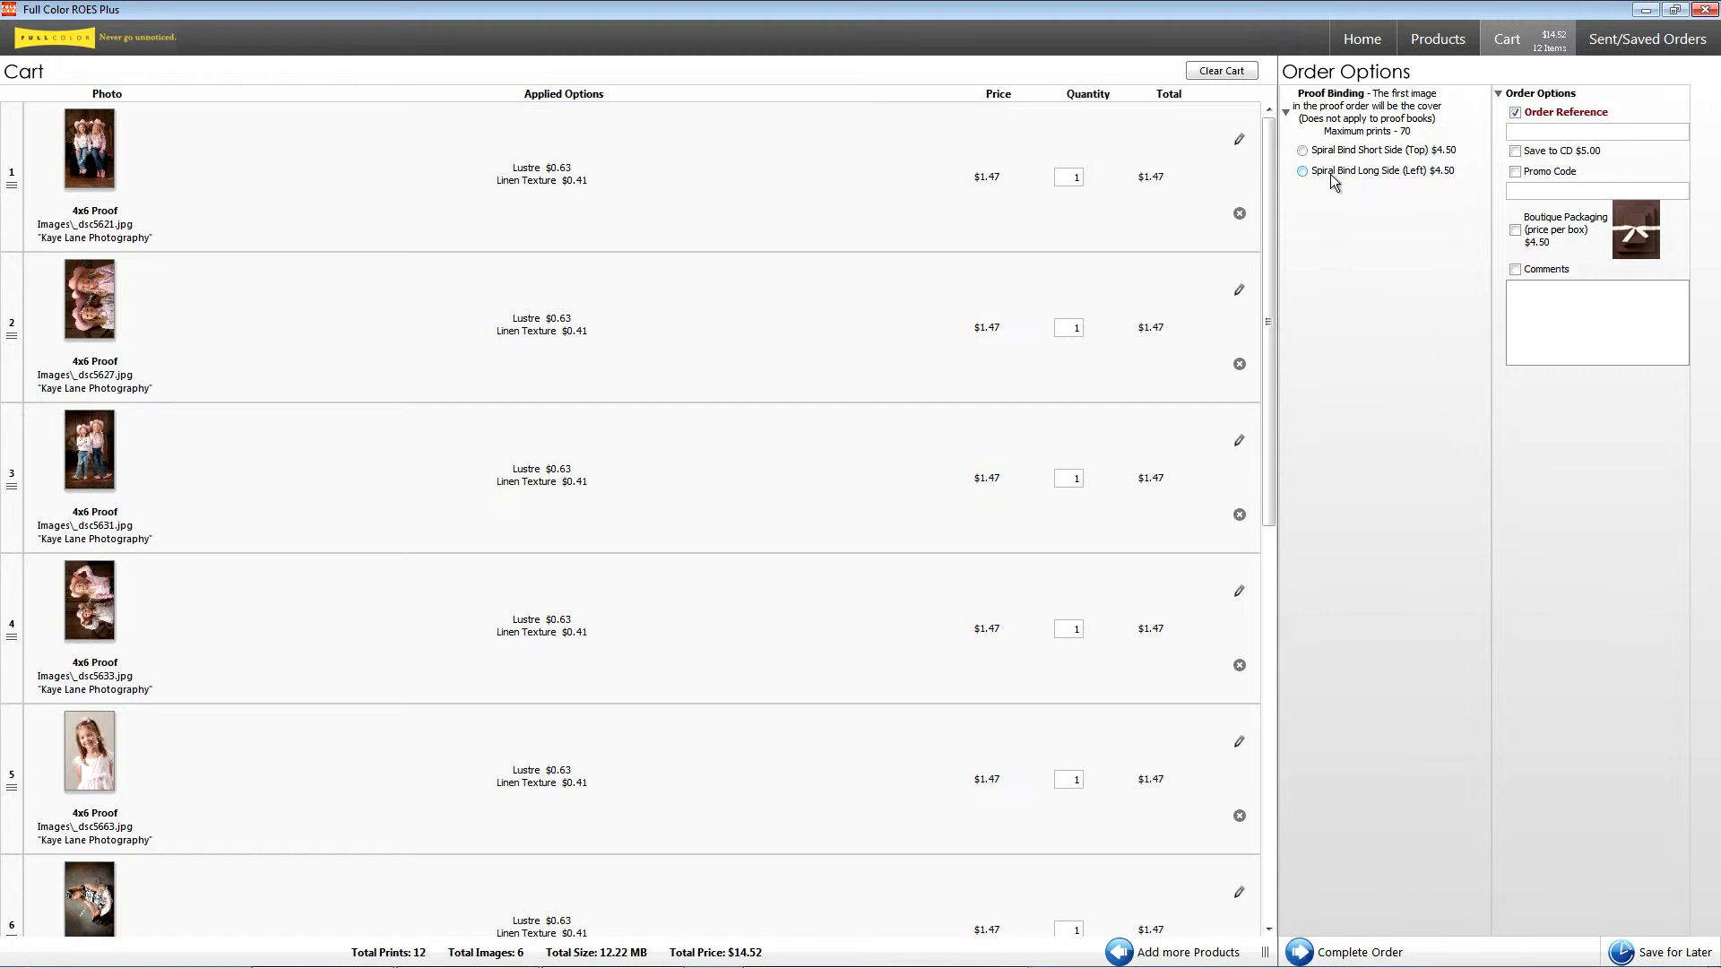
{"action": "left_click", "coordinate": [1302, 172]}
{"action": "left_click", "coordinate": [1528, 127]}
{"action": "type", "text": "Proofs"}
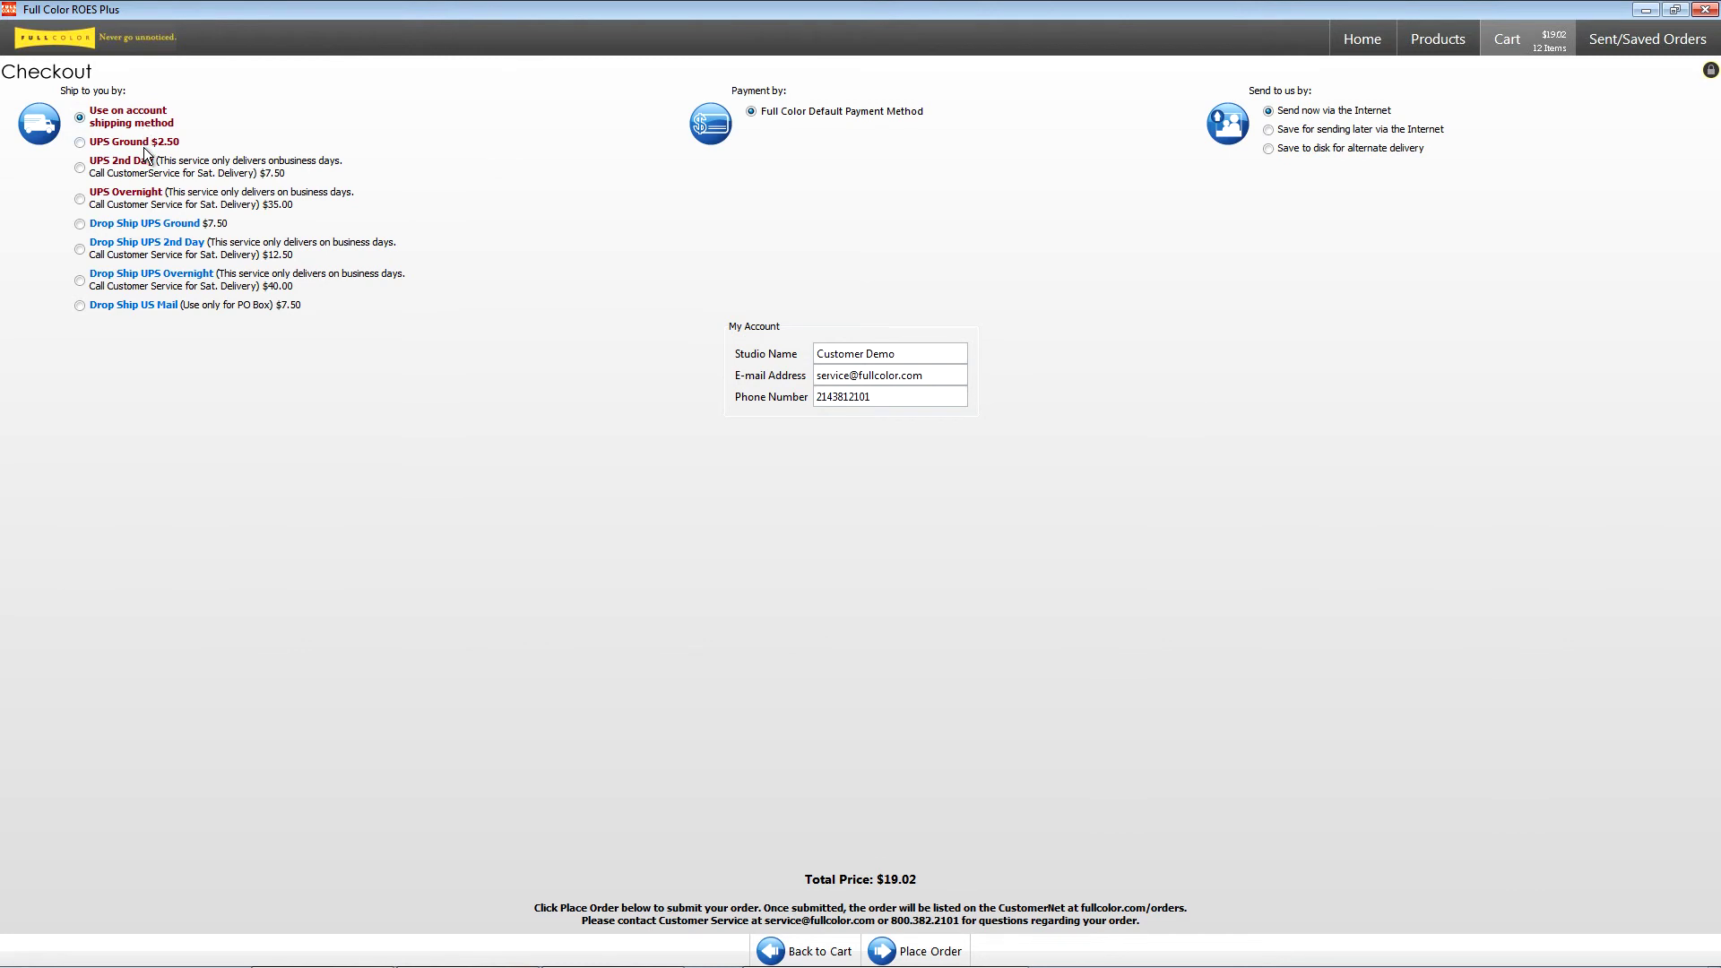
- Place the $19.02 order for submission
{"action": "mouse_move", "coordinate": [152, 313]}
{"action": "left_click", "coordinate": [923, 952]}
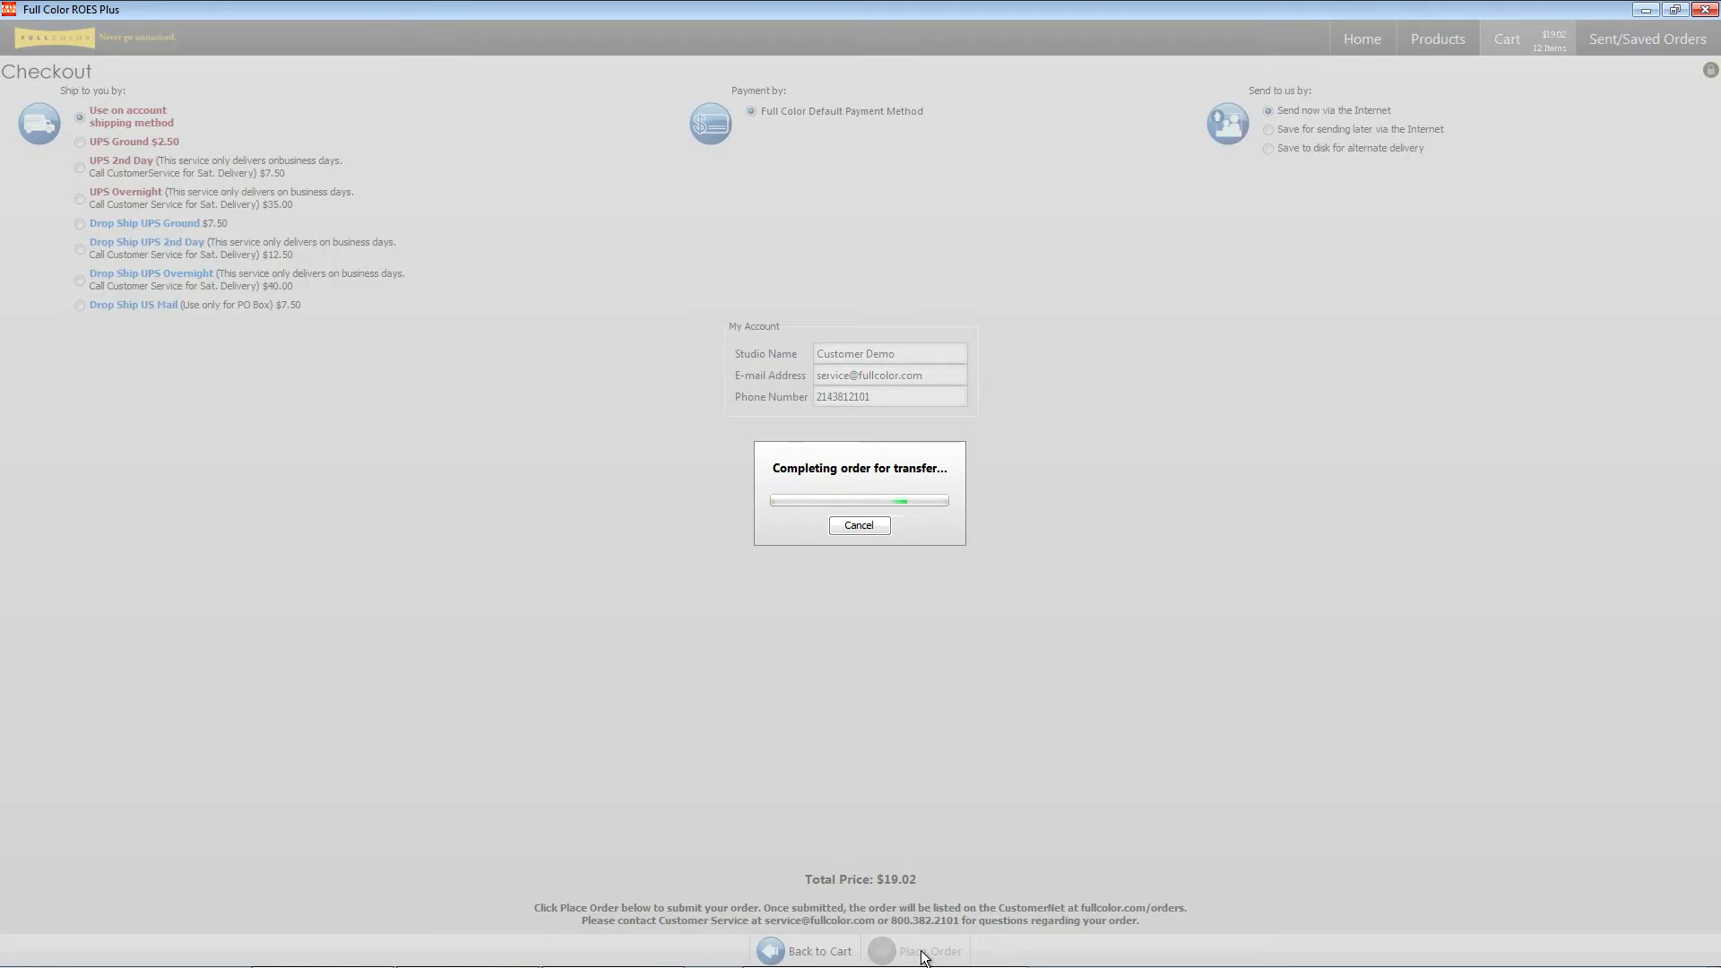